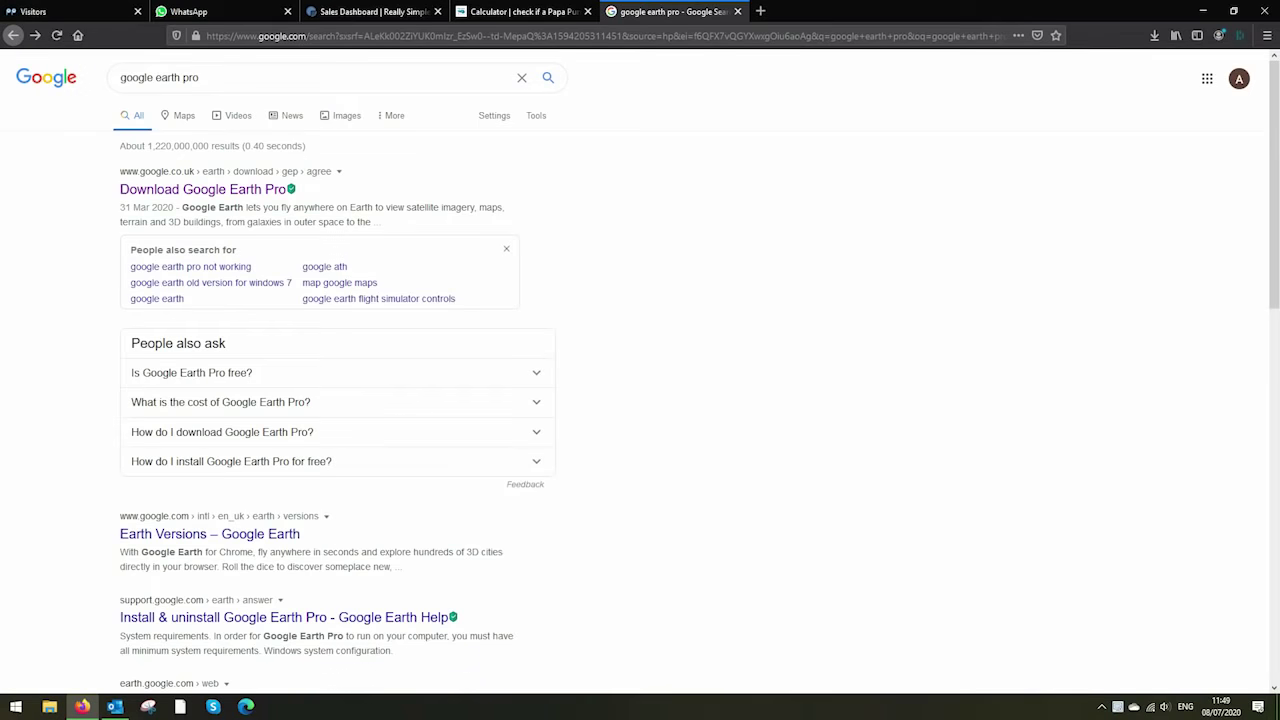
Follow the 'Download Google Earth Pro' search result to its download page.
{"action": "left_click", "coordinate": [200, 189]}
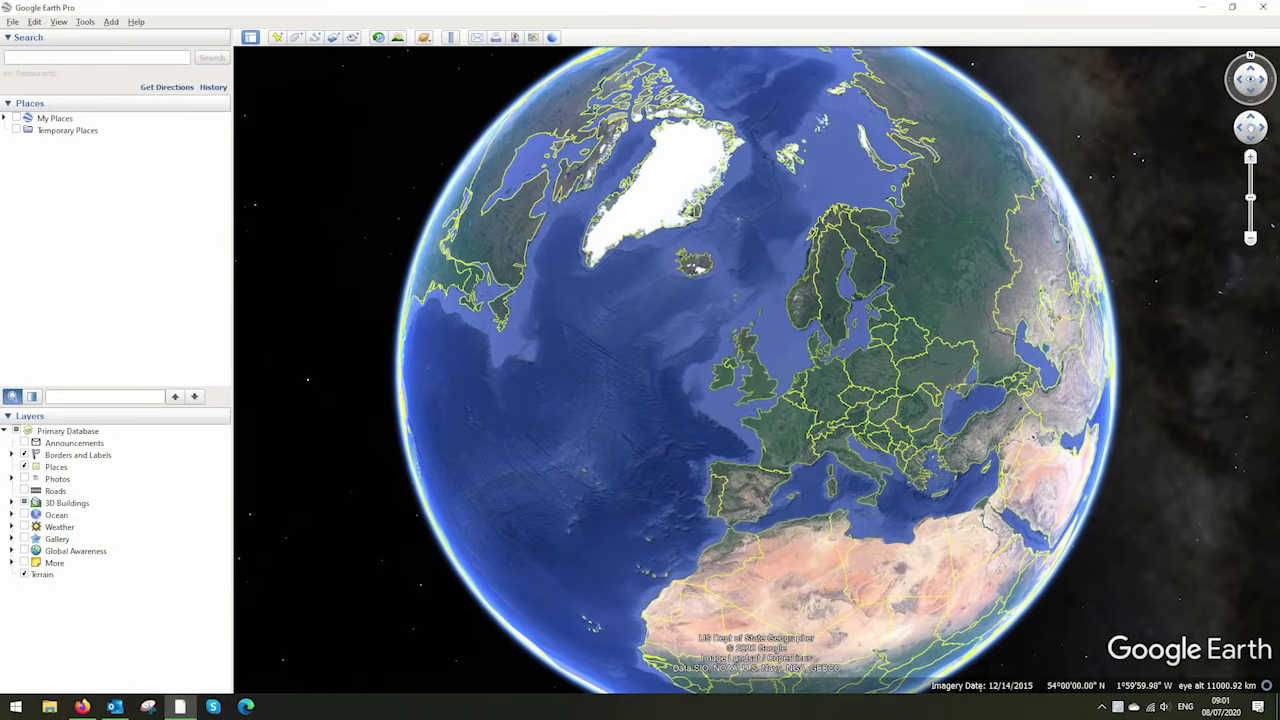
Search for London to fly there from the whole-globe view.
{"action": "left_click", "coordinate": [97, 57]}
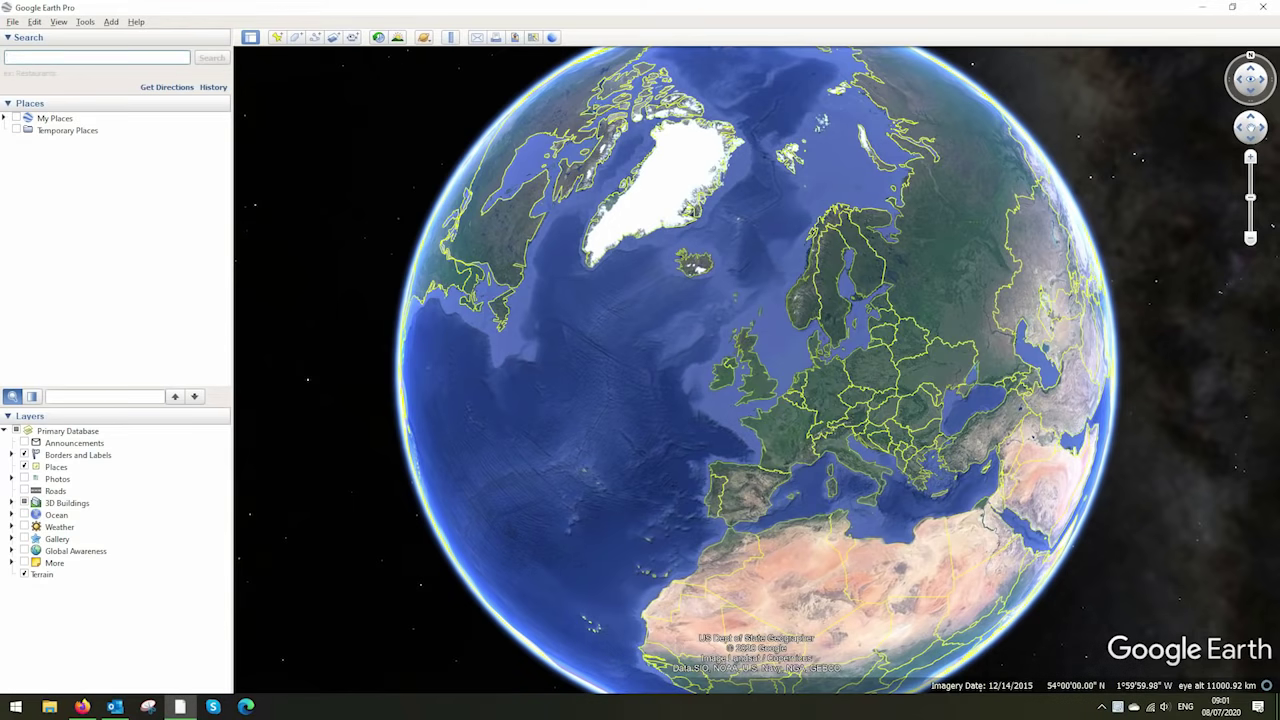
{"action": "type", "text": "London"}
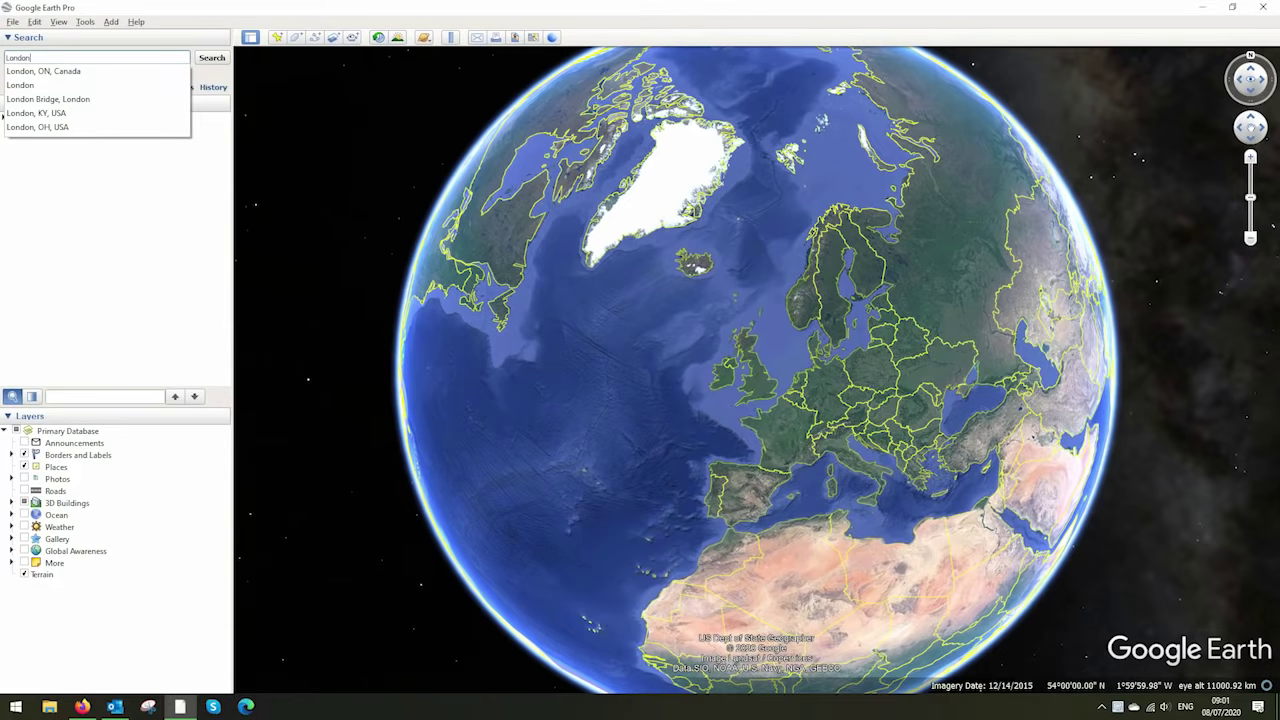
{"action": "key", "text": "Return"}
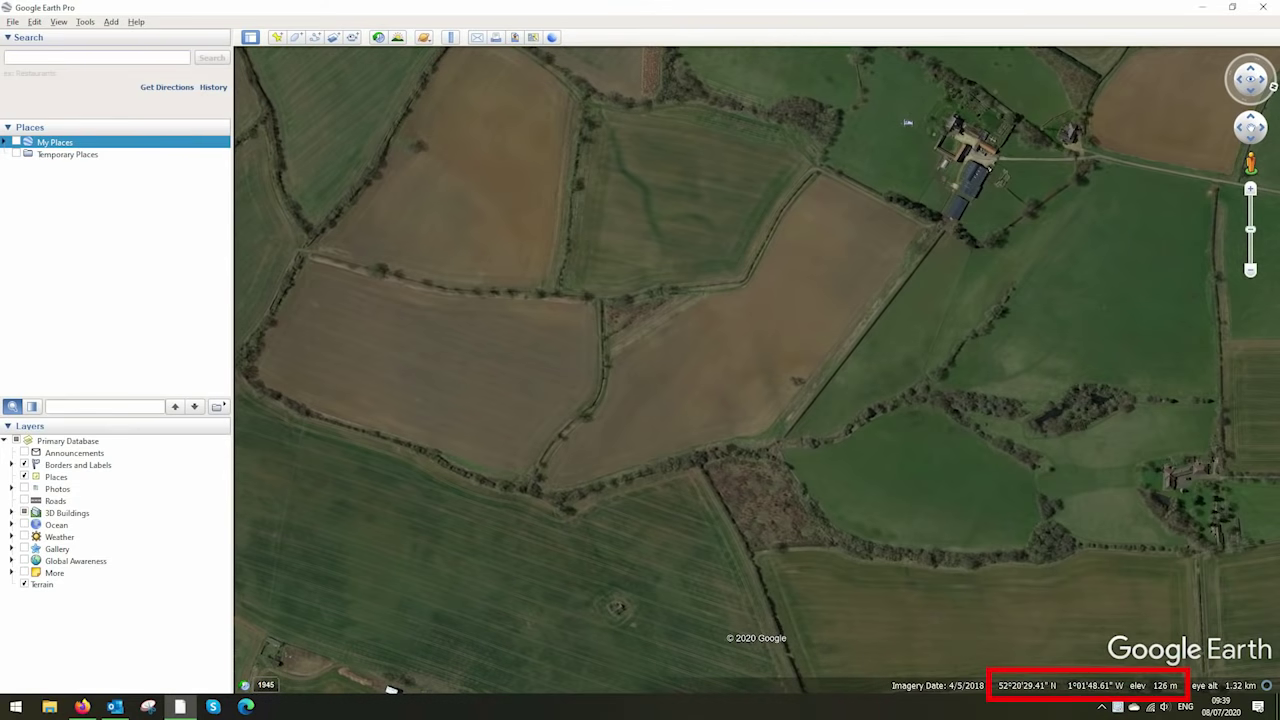
Zoom into the farm fields, tilt toward the horizon, then start a new placemark.
{"action": "scroll", "coordinate": [729, 377], "scroll_direction": "up", "scroll_amount": 3}
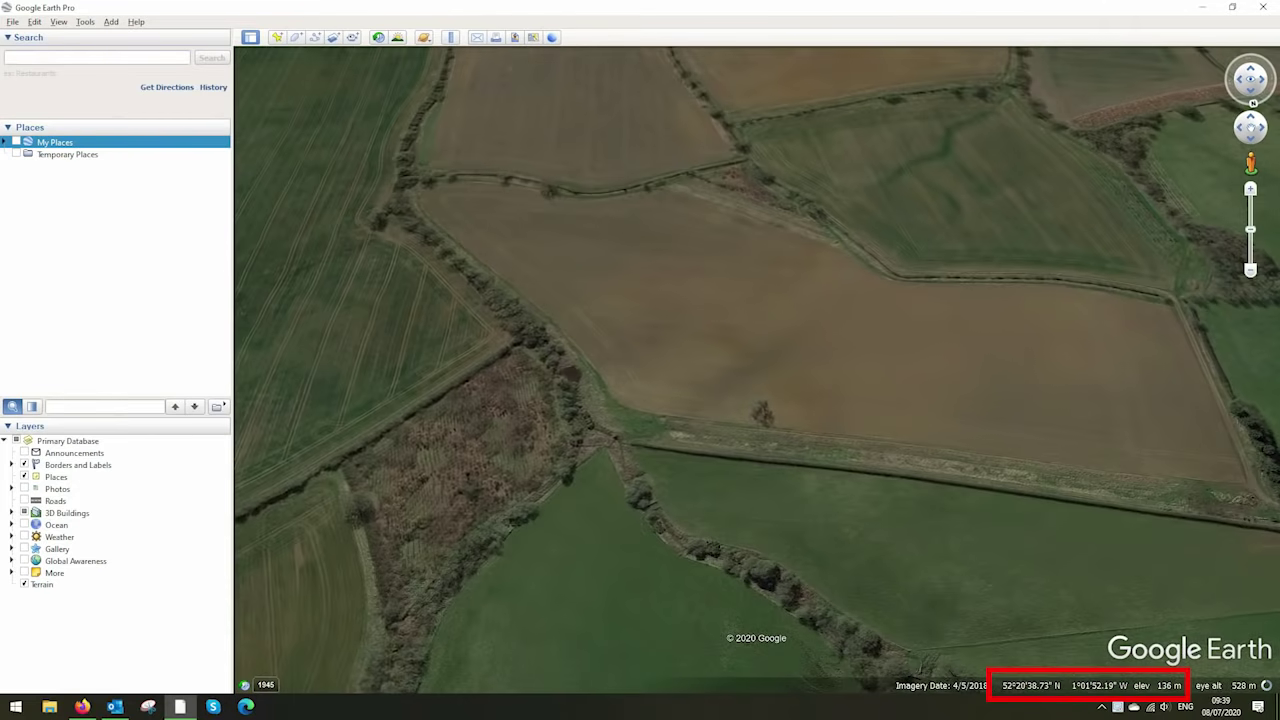
{"action": "scroll", "coordinate": [475, 222], "scroll_direction": "up", "scroll_amount": 2}
{"action": "scroll", "coordinate": [475, 222], "scroll_direction": "up", "scroll_amount": 2}
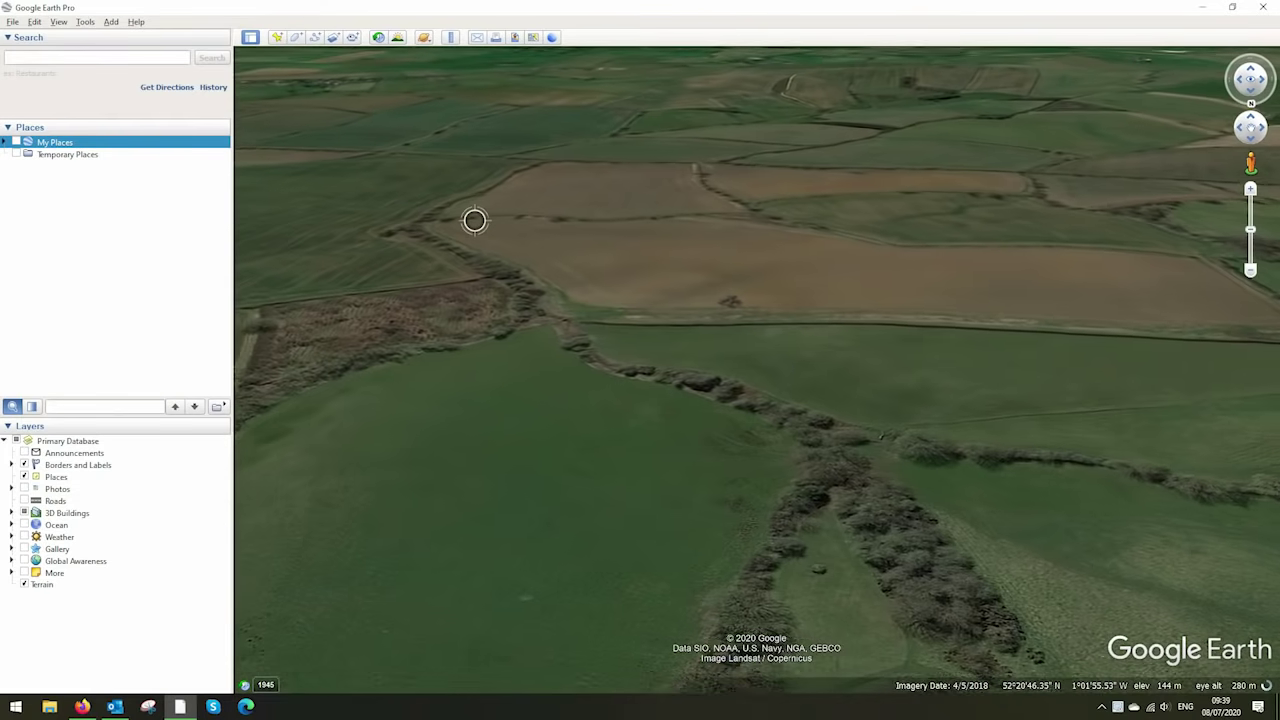
{"action": "scroll", "coordinate": [475, 221], "scroll_direction": "up", "scroll_amount": 1}
{"action": "scroll", "coordinate": [475, 221], "scroll_direction": "down", "scroll_amount": 2}
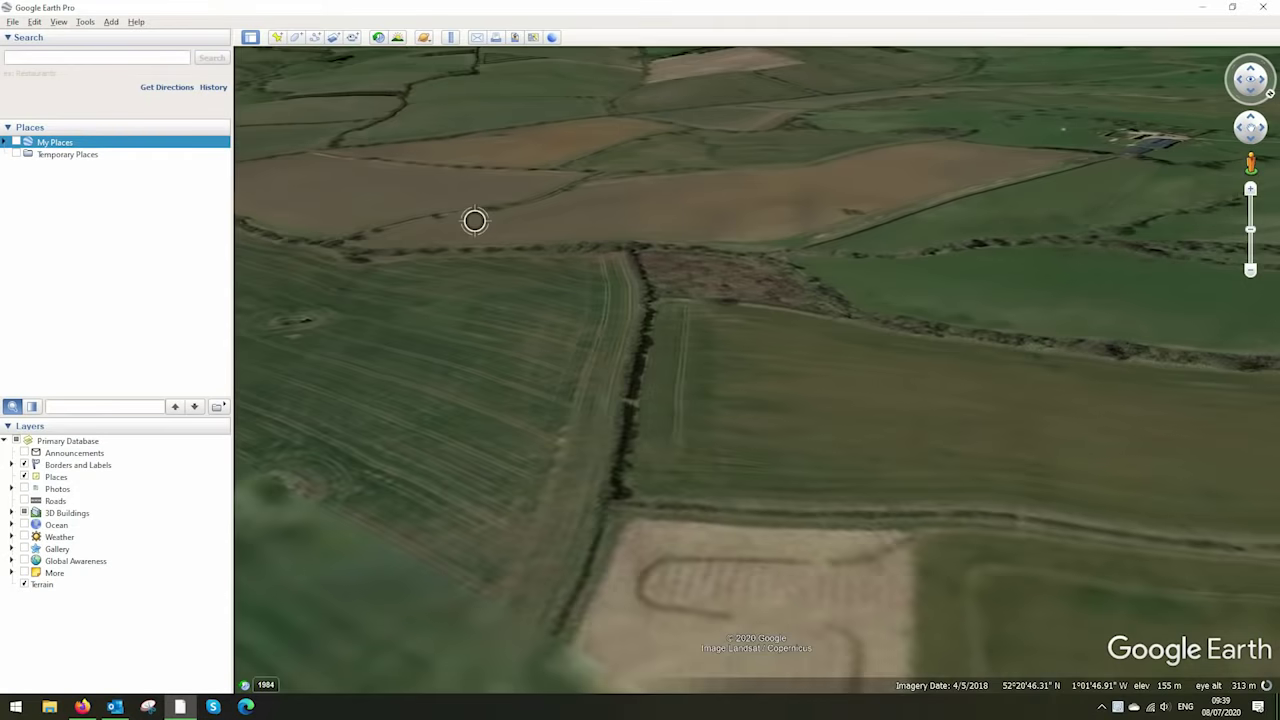
{"action": "key", "text": "Up"}
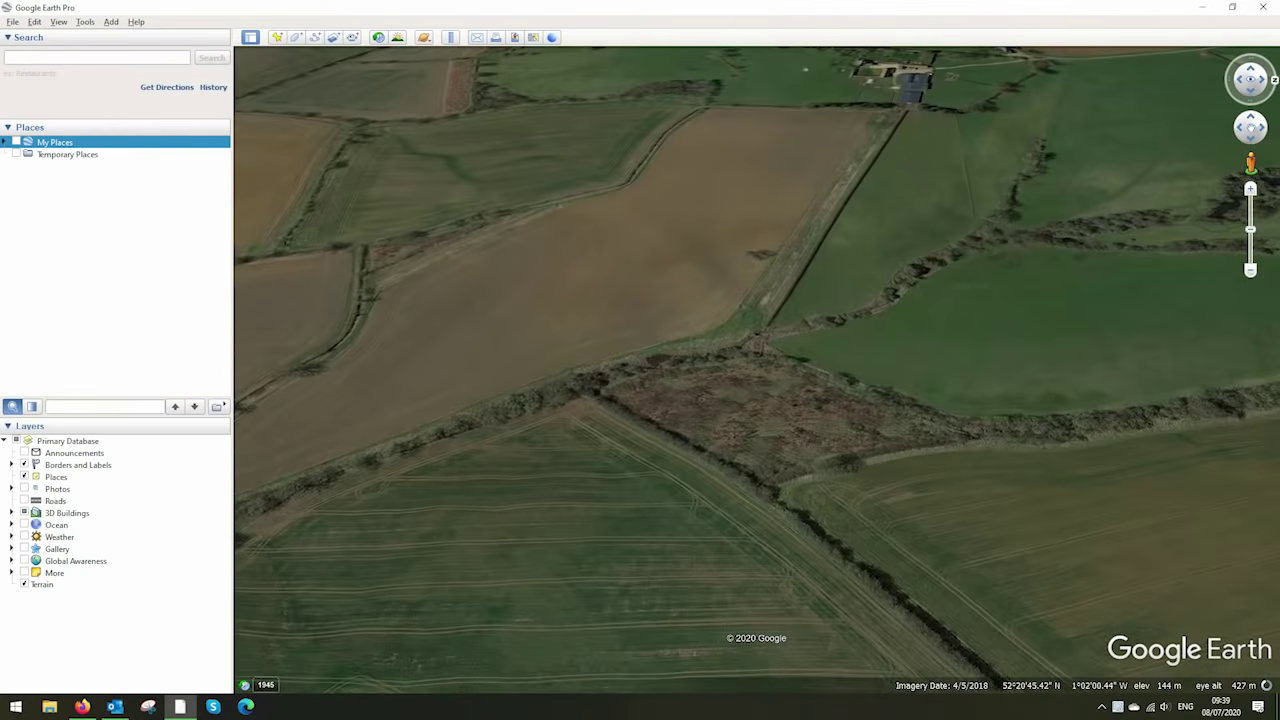
{"action": "key", "text": "shift+Up"}
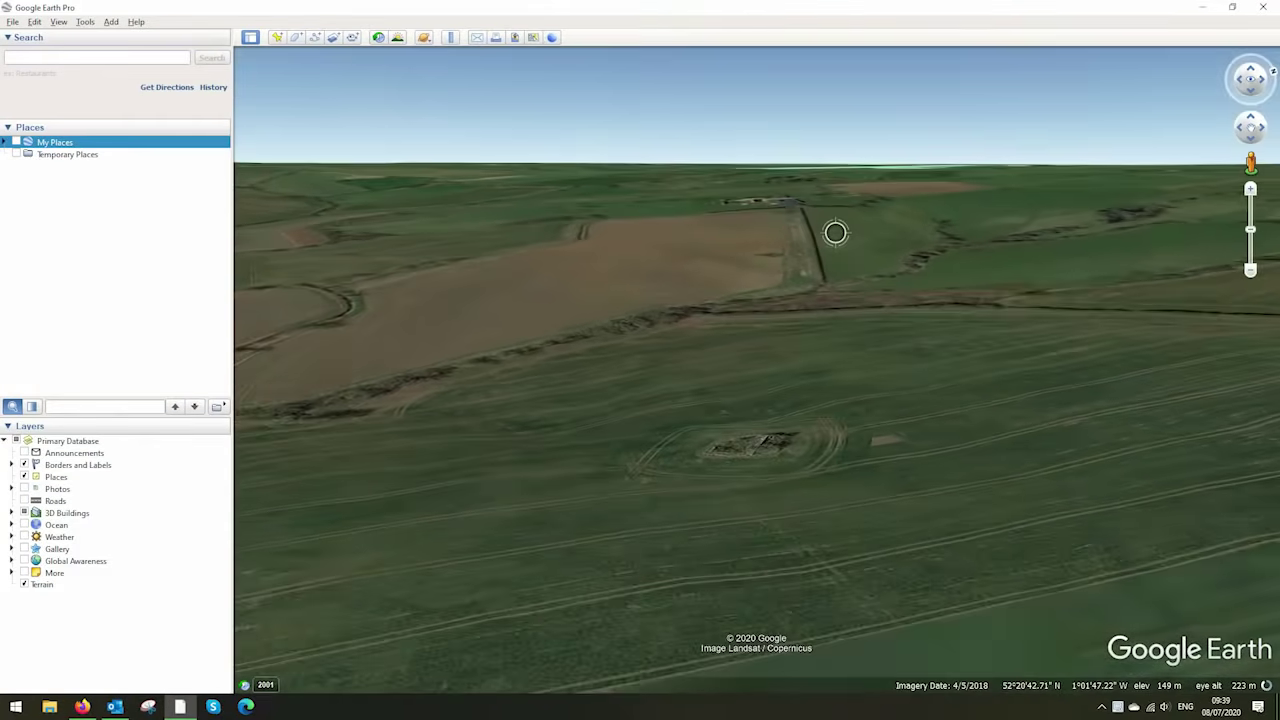
{"action": "key", "text": "u"}
{"action": "key", "text": "ctrl+shift+p"}
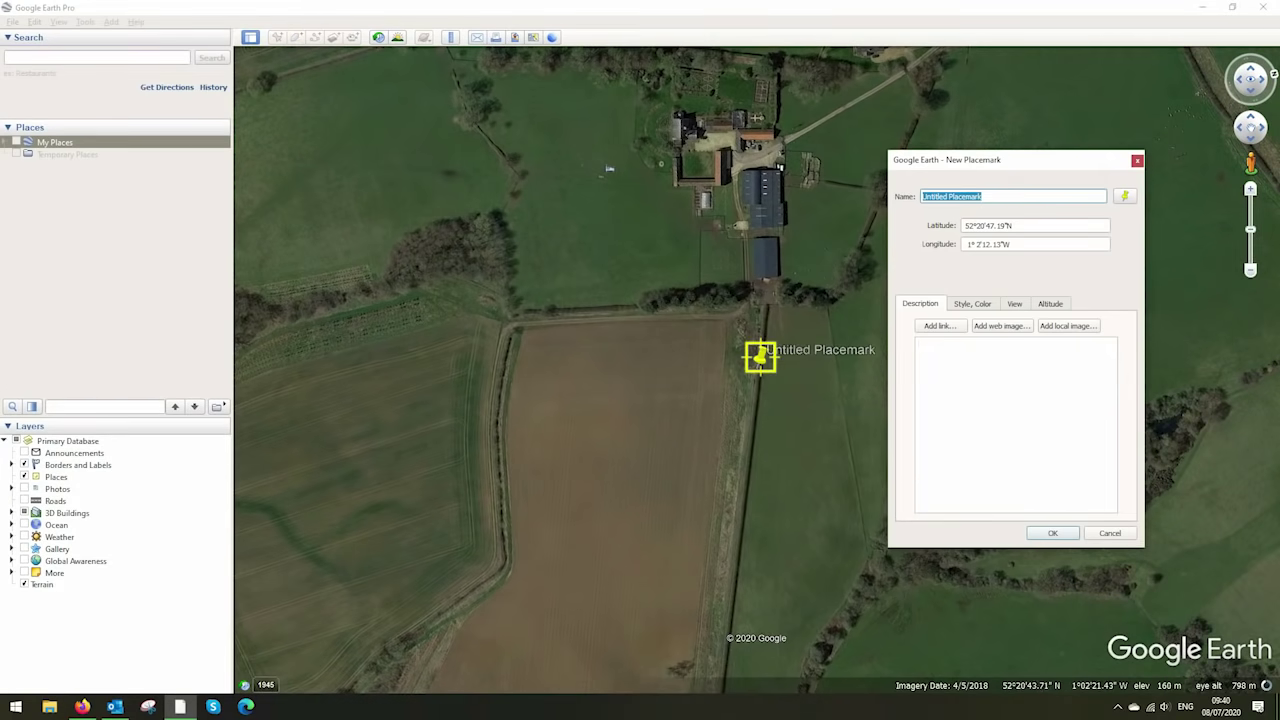
Pin 'Storage tank' and 'Catchment tank' placemarks along the hedge line.
{"action": "left_click_drag", "start_coordinate": [760, 357], "coordinate": [757, 304]}
{"action": "type", "text": "Storage tank"}
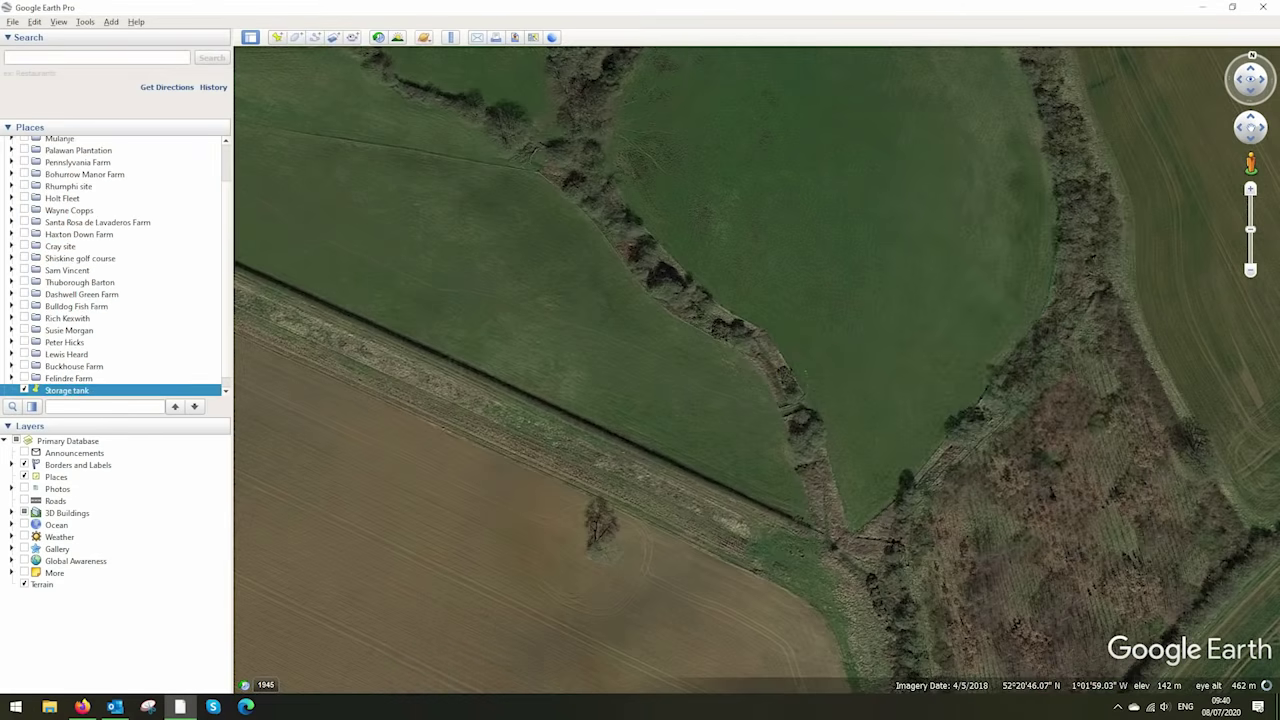
{"action": "key", "text": "ctrl+shift+p"}
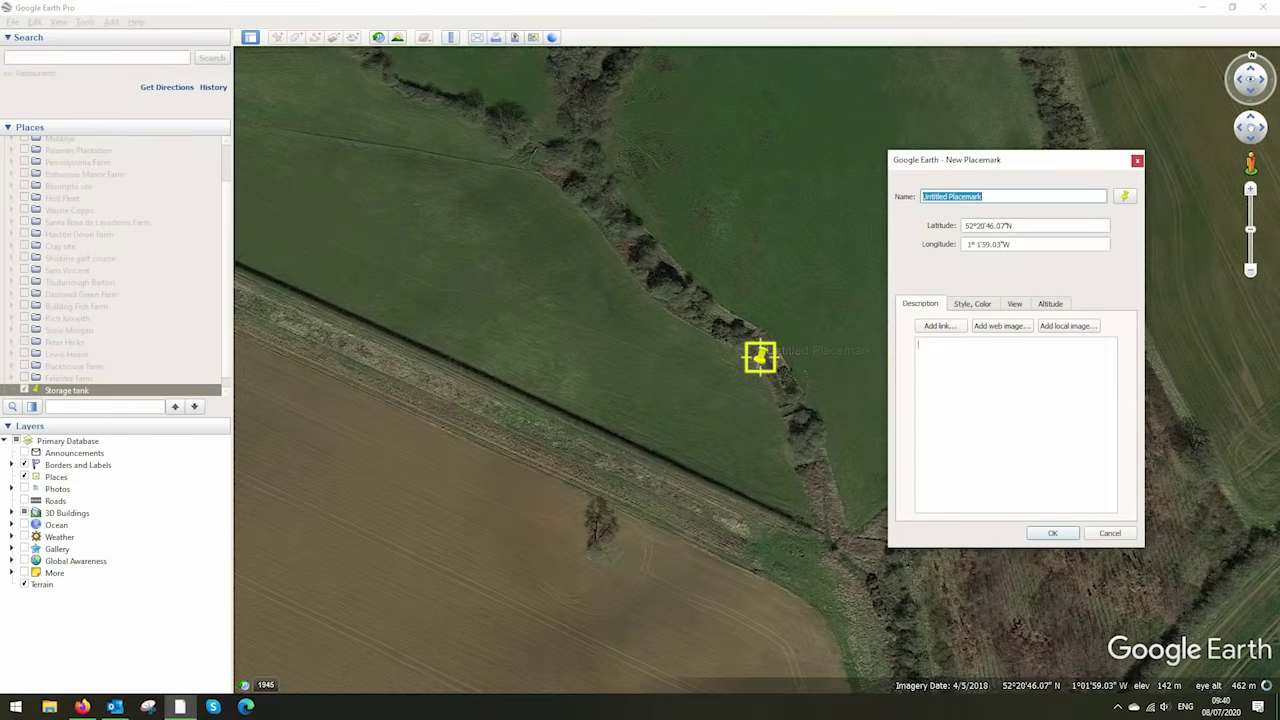
{"action": "left_click_drag", "start_coordinate": [760, 357], "coordinate": [791, 410]}
{"action": "key", "text": "ctrl+a"}
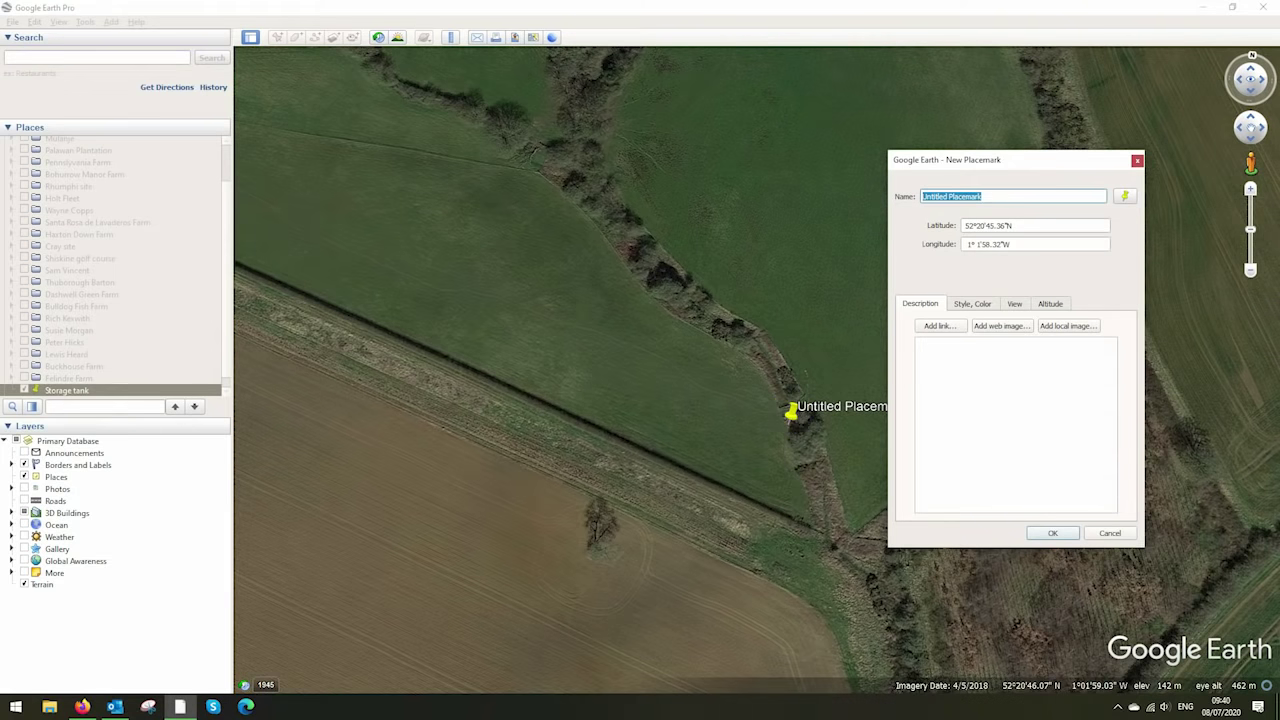
{"action": "key", "text": "BackSpace"}
{"action": "type", "text": "Ca"}
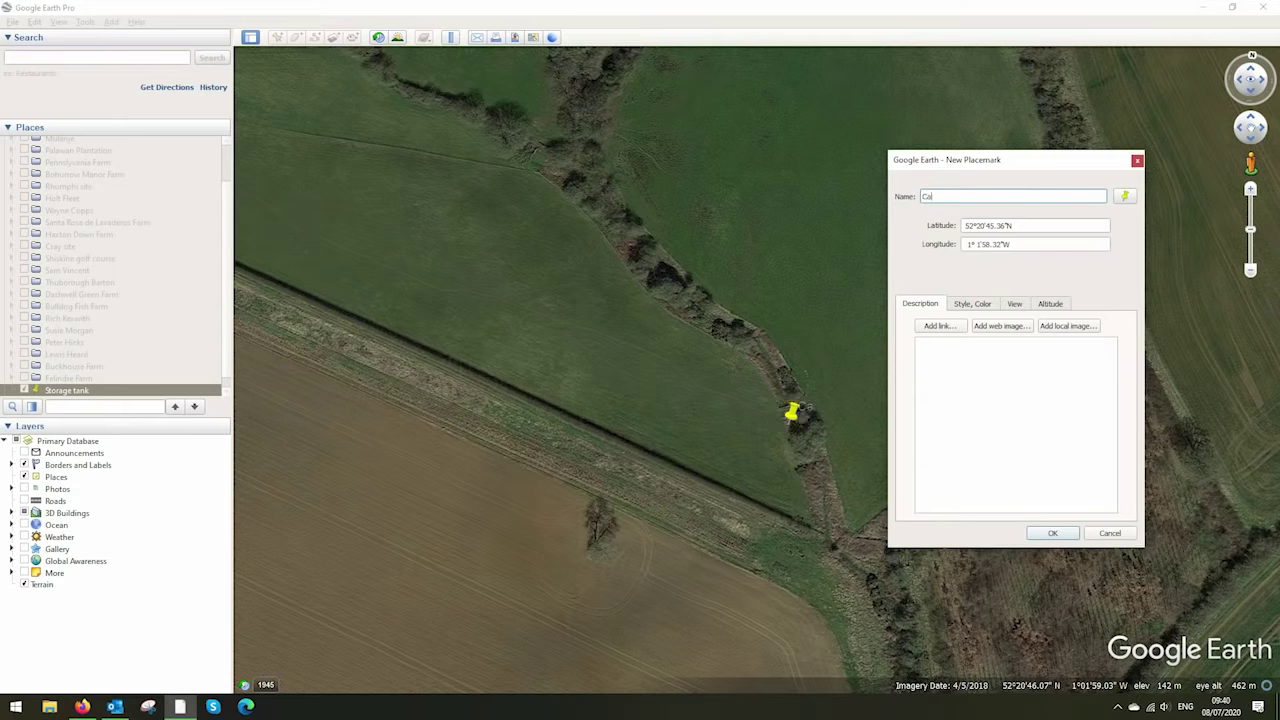
{"action": "type", "text": "tchment"}
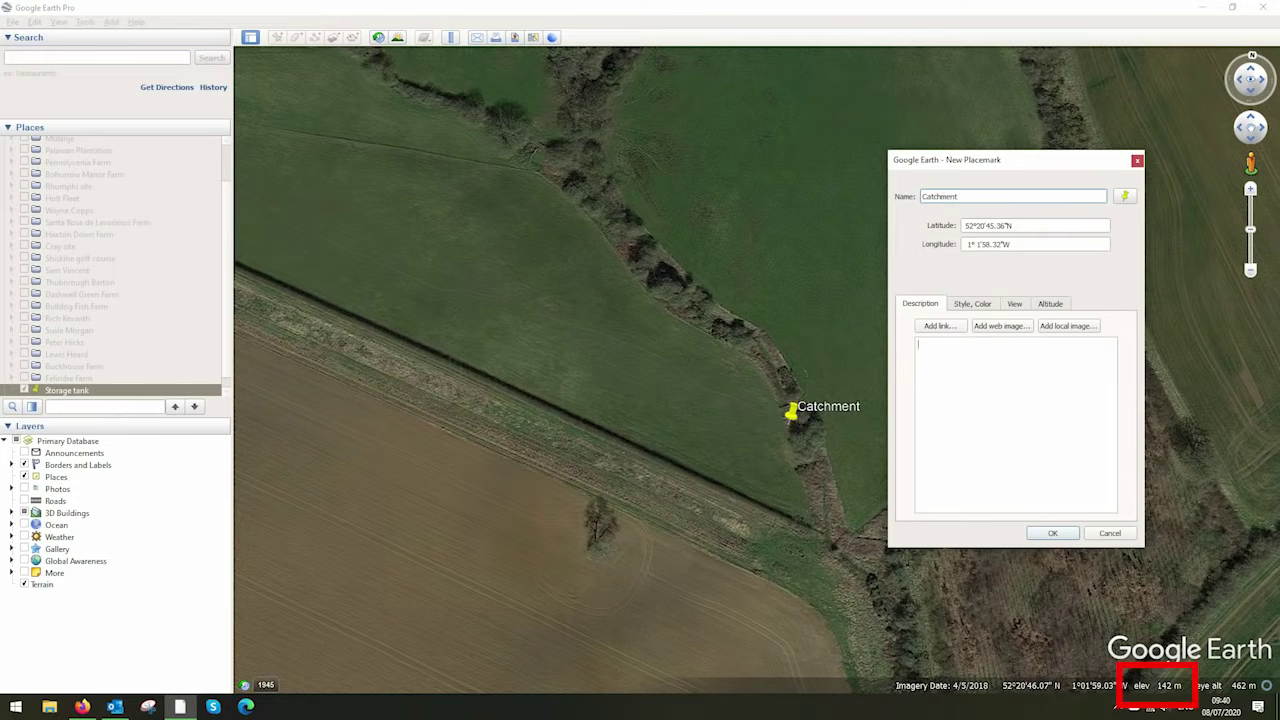
{"action": "type", "text": " tank"}
{"action": "key", "text": "Return"}
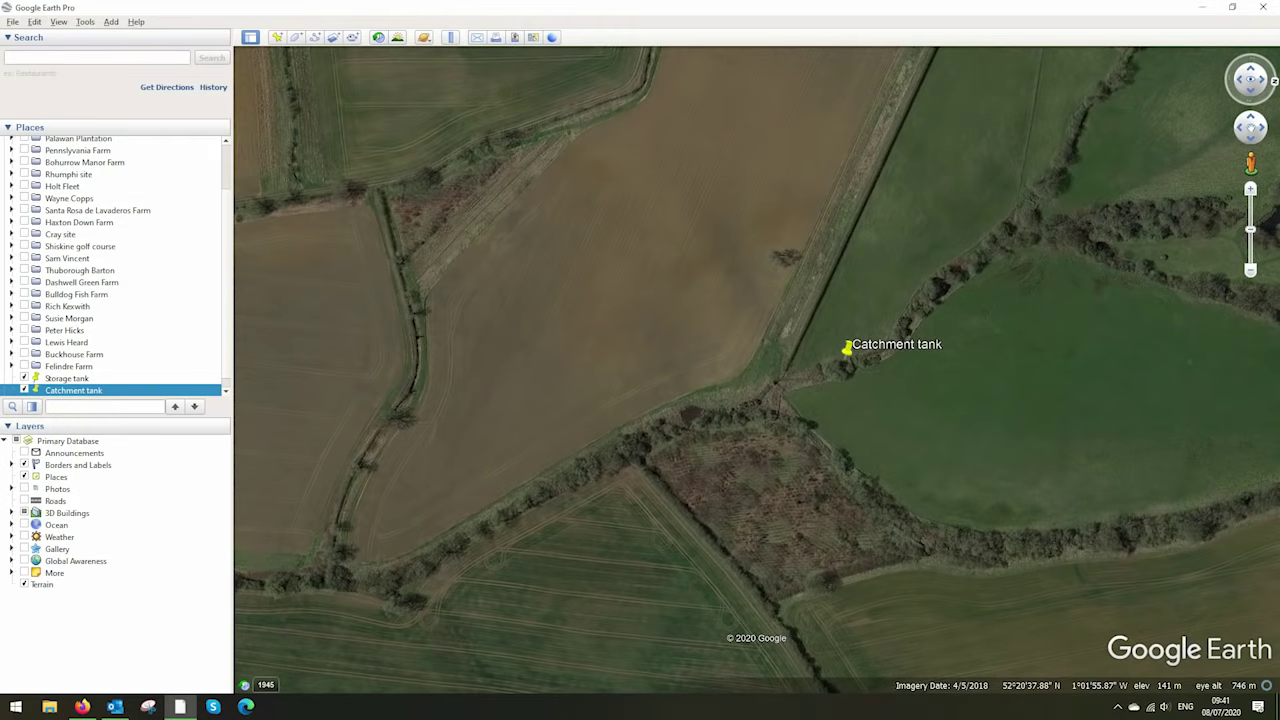
Add a 'Supply tank' placemark on the hedge by the brown field.
{"action": "key", "text": "Left"}
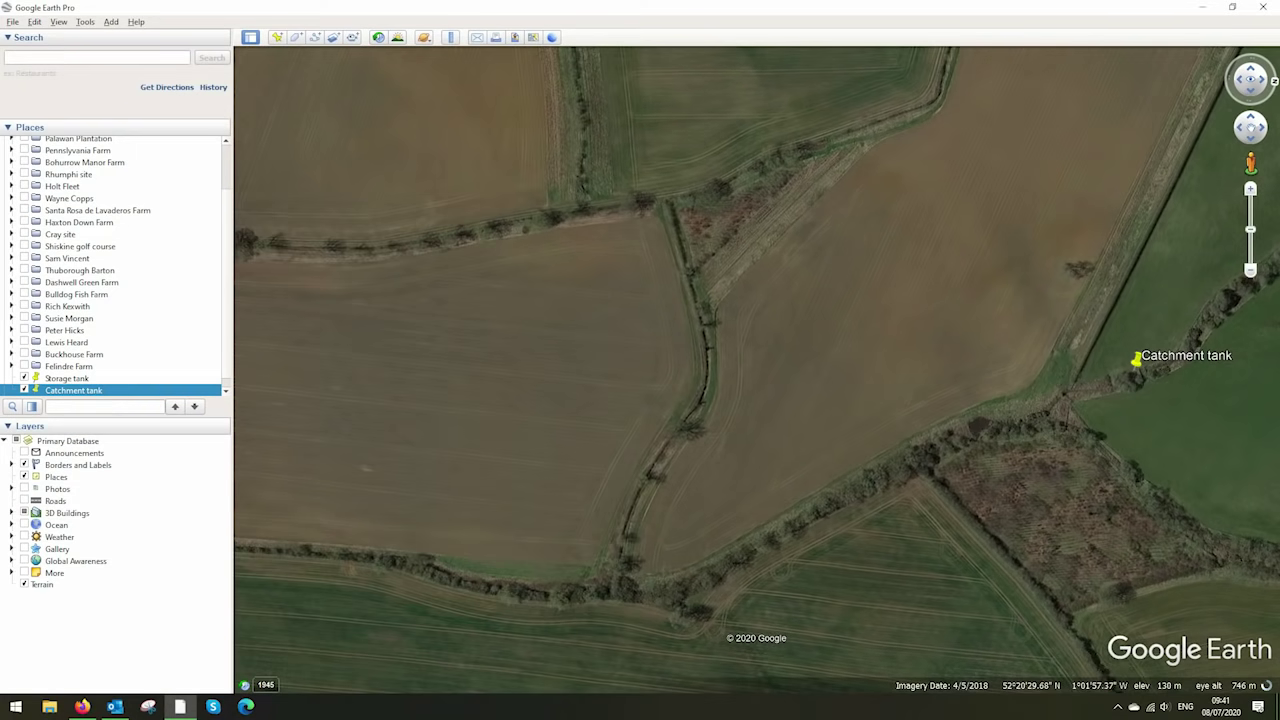
{"action": "key", "text": "shift+Up"}
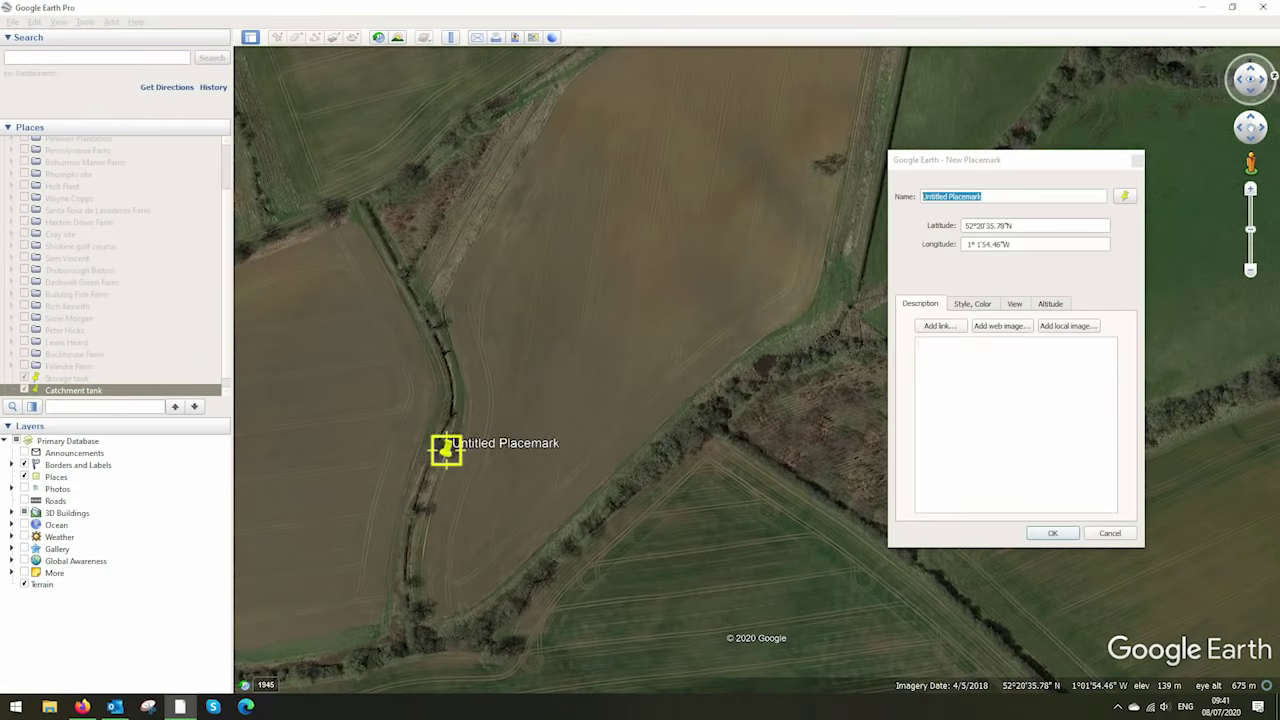
{"action": "left_click_drag", "start_coordinate": [446, 451], "coordinate": [451, 327]}
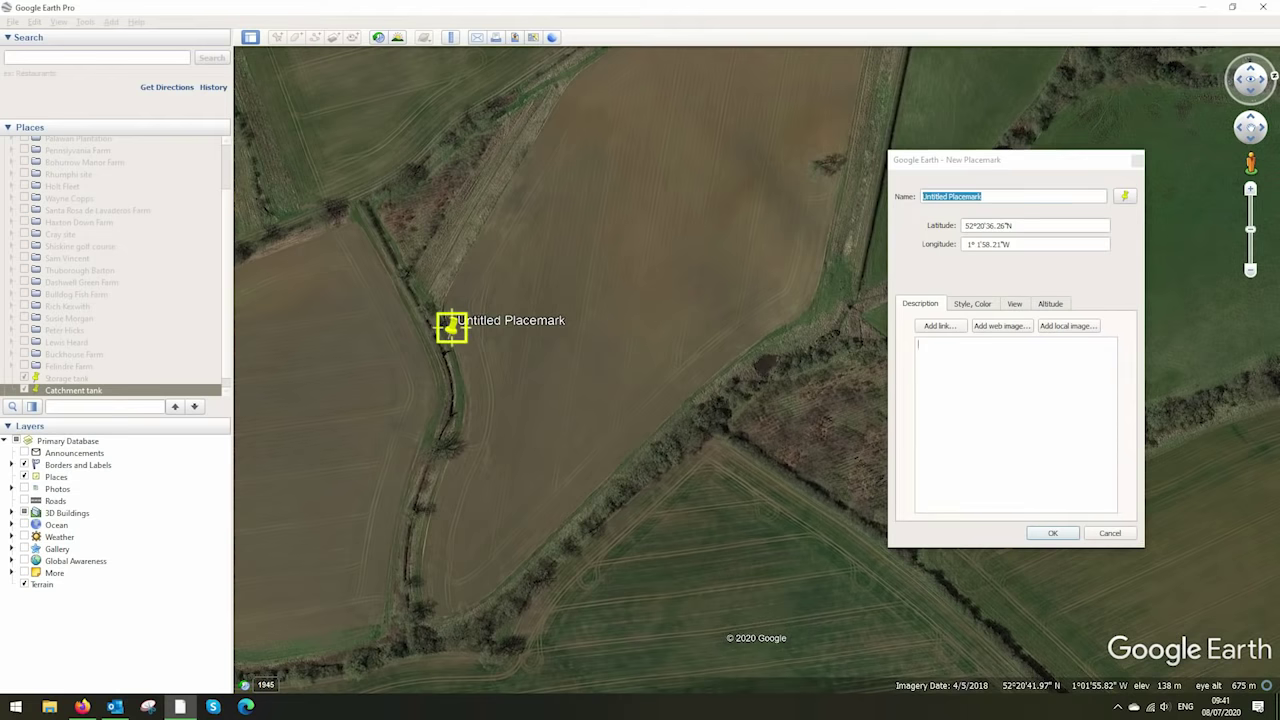
{"action": "key", "text": "BackSpace"}
{"action": "type", "text": "Supply tank"}
{"action": "key", "text": "Return"}
Add a 'Pump chamber' placemark at the field corner.
{"action": "key", "text": "ctrl+shift+p"}
{"action": "left_click_drag", "start_coordinate": [755, 362], "coordinate": [427, 628]}
{"action": "key", "text": "BackSpace"}
{"action": "type", "text": "Pump chamber"}
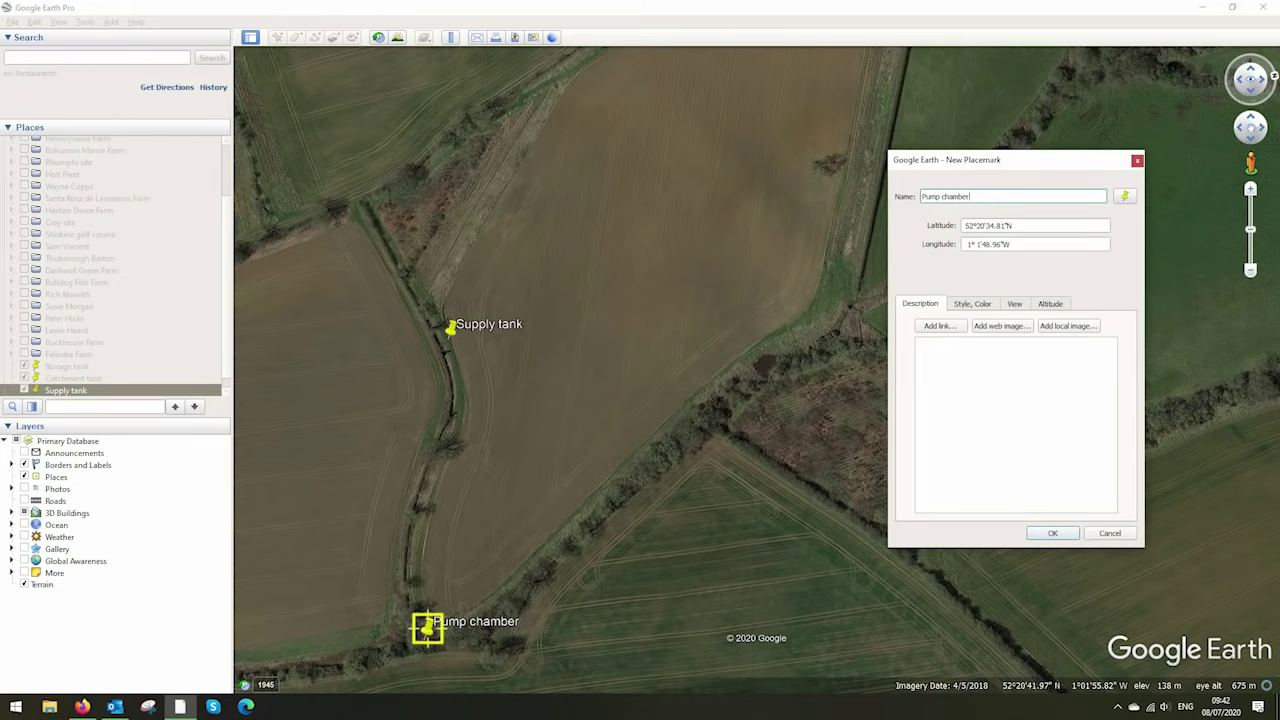
{"action": "key", "text": "Return"}
{"action": "key", "text": "ctrl+alt+r"}
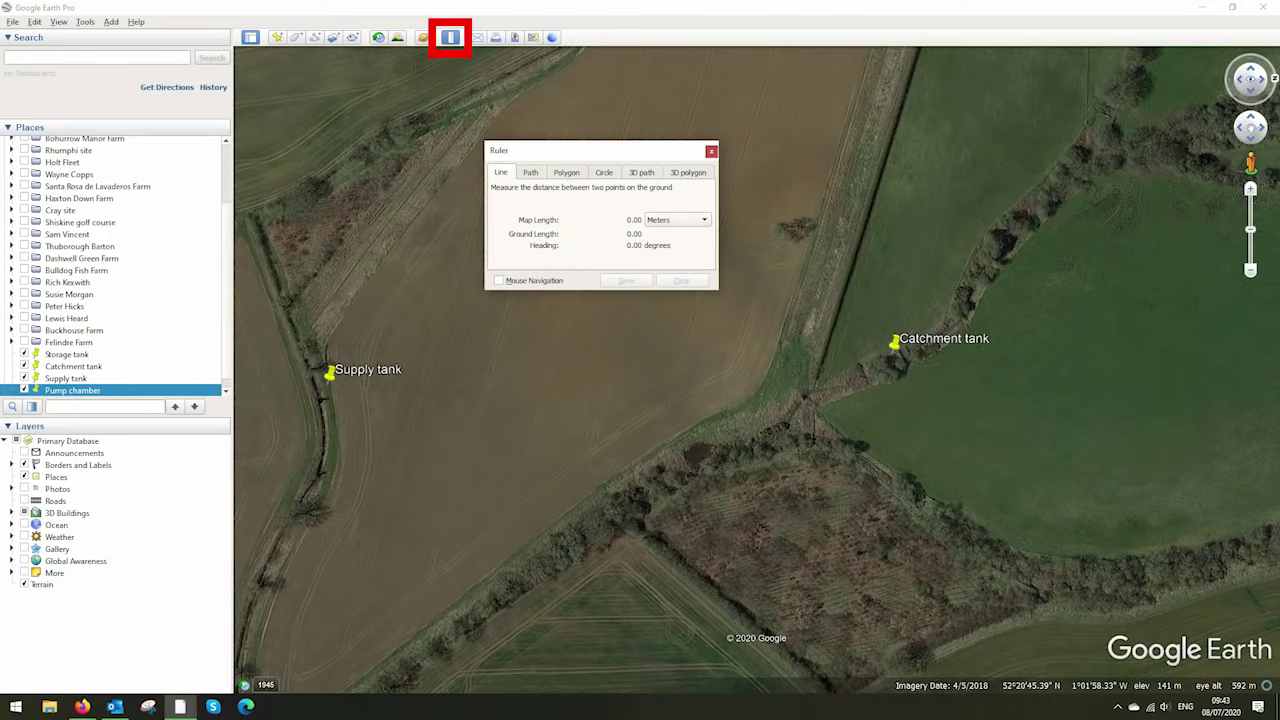
Measure from Catchment tank to Supply tank and extend the Feed pipe path there.
{"action": "left_click", "coordinate": [893, 348]}
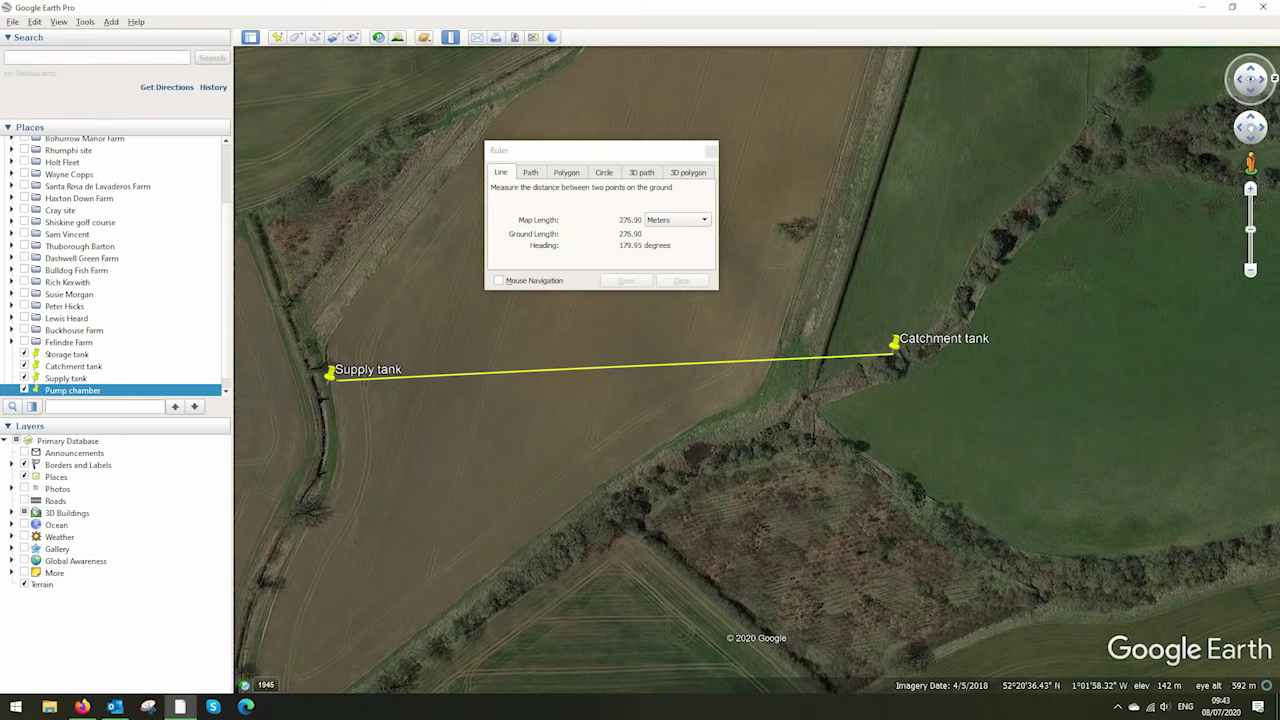
{"action": "left_click", "coordinate": [328, 381]}
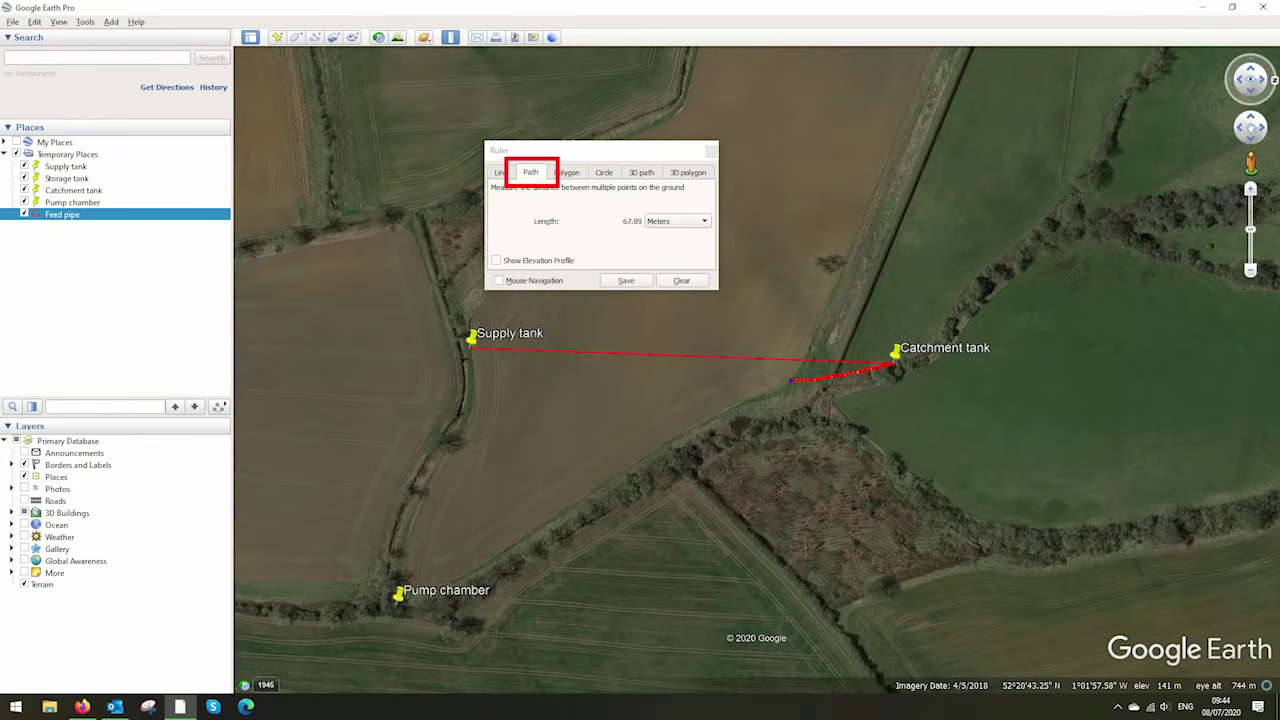
{"action": "mouse_move", "coordinate": [790, 380]}
{"action": "left_mouse_down"}
{"action": "mouse_move", "coordinate": [651, 386]}
{"action": "mouse_move", "coordinate": [470, 349]}
{"action": "left_mouse_up"}
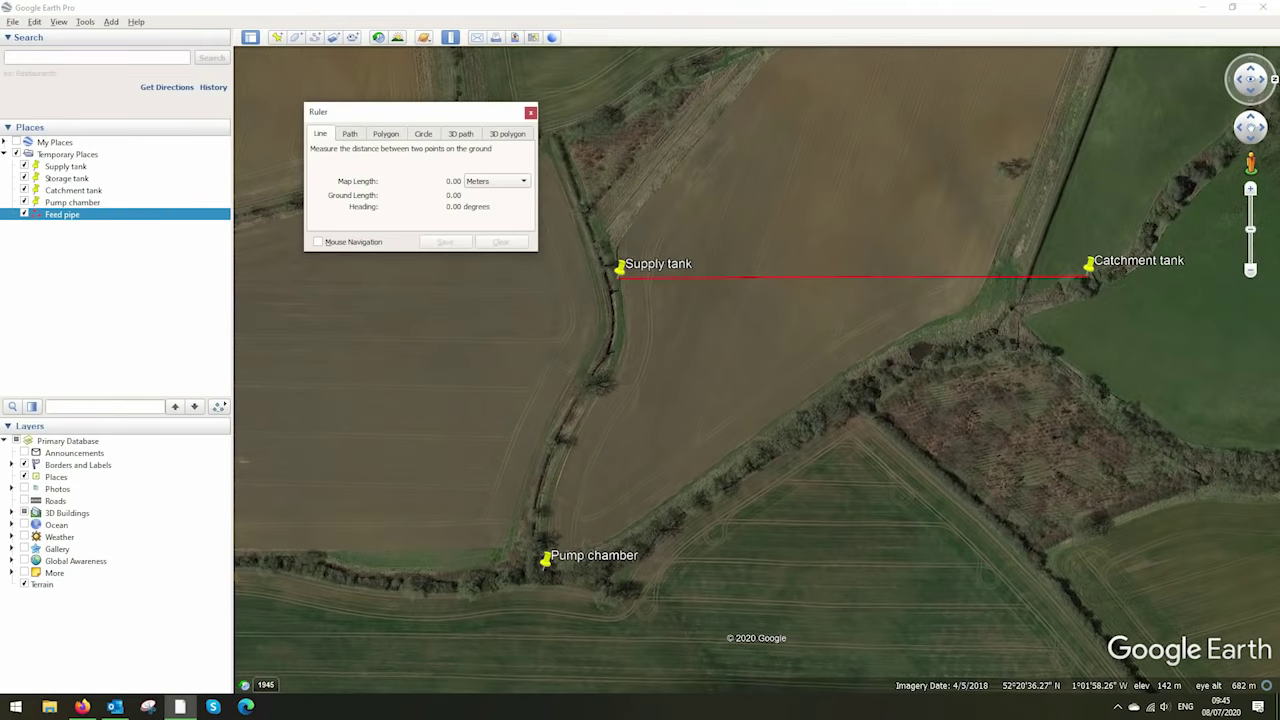
Draw a green 'Supply pipe' path from Supply tank to Pump chamber.
{"action": "left_click", "coordinate": [619, 268]}
{"action": "left_click", "coordinate": [546, 560]}
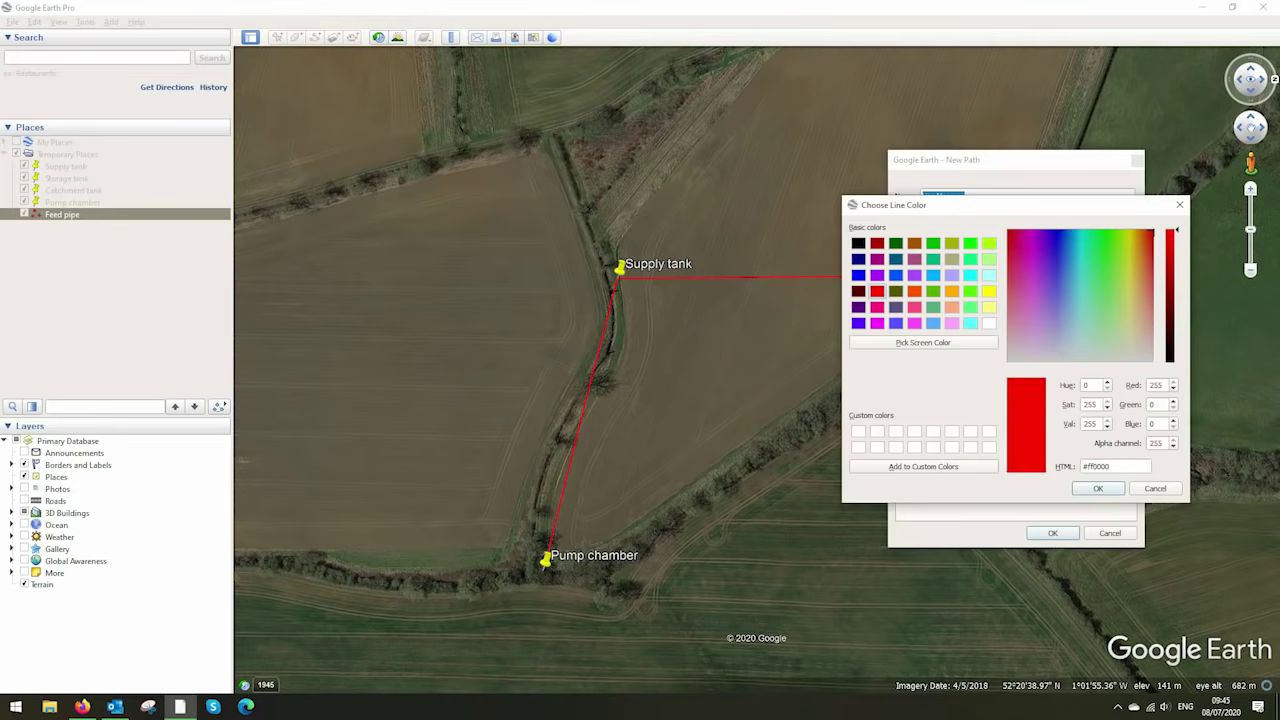
{"action": "left_click", "coordinate": [970, 243]}
{"action": "key", "text": "Return"}
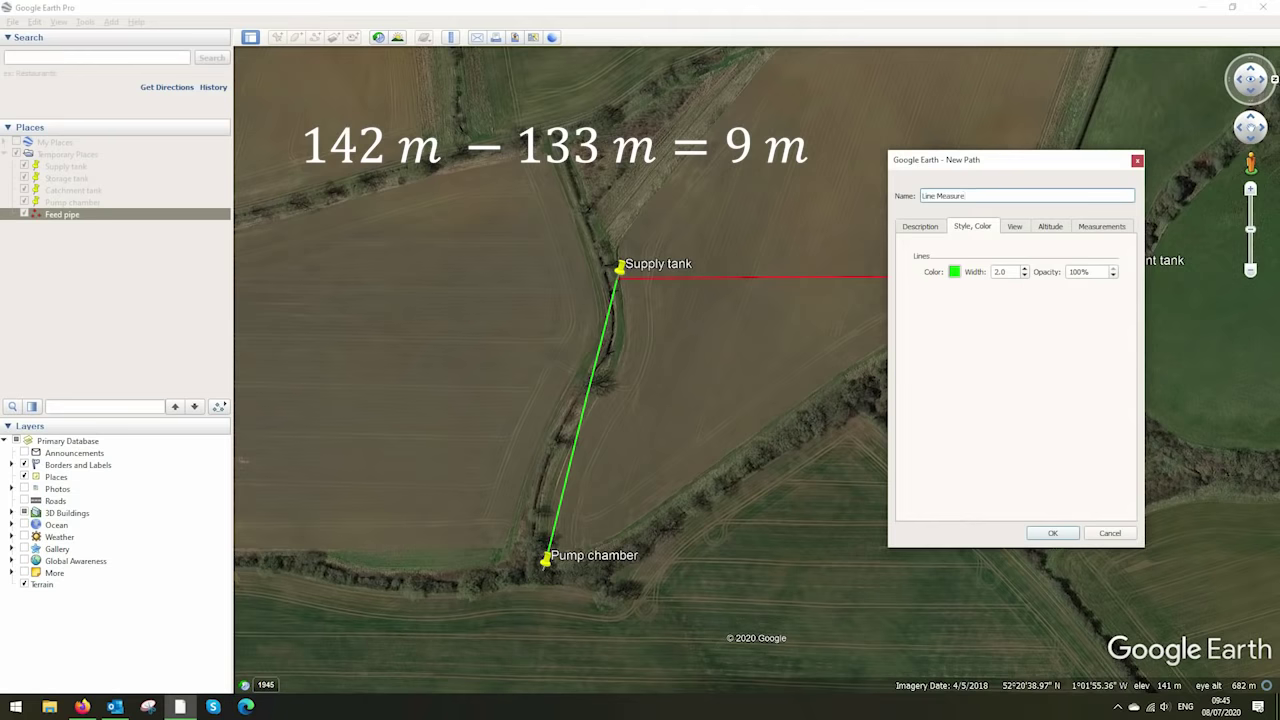
{"action": "key", "text": "BackSpace"}
{"action": "type", "text": "Supply pipe"}
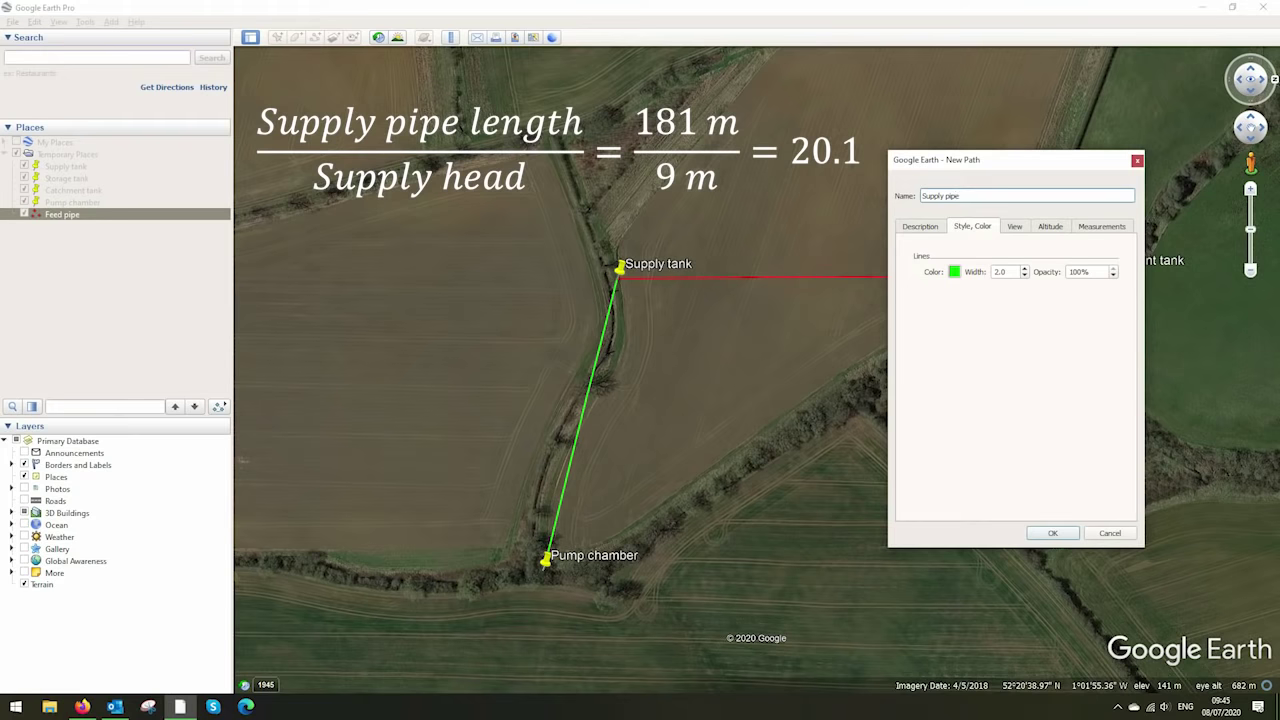
{"action": "key", "text": "Return"}
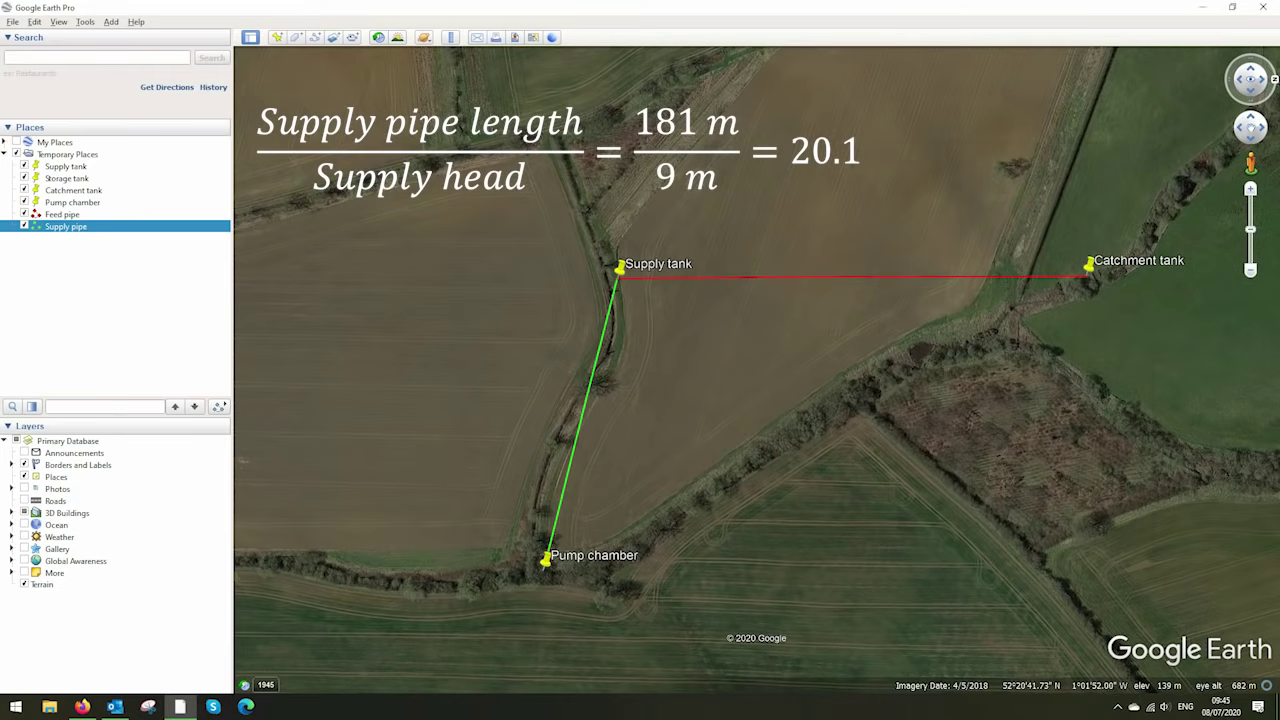
Move the Supply tank pin down the green pipe via Properties and measure near Pump chamber.
{"action": "scroll", "coordinate": [651, 319], "scroll_direction": "up", "scroll_amount": 2}
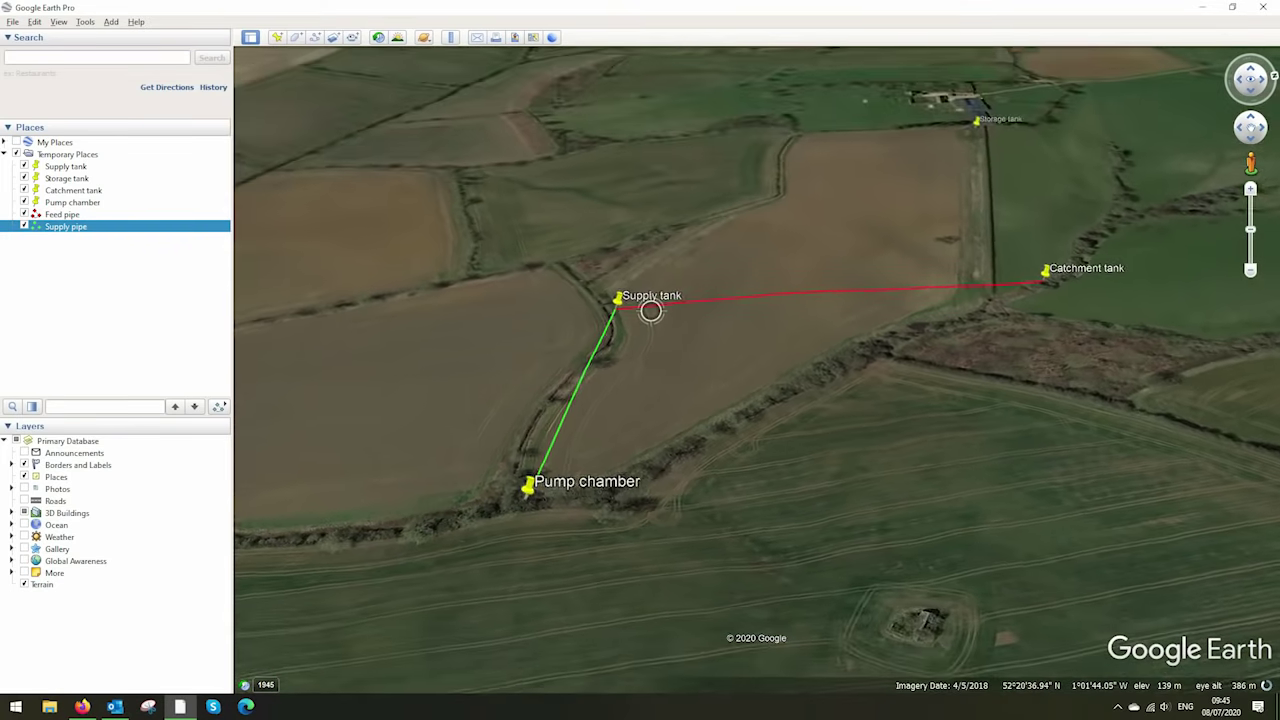
{"action": "right_click", "coordinate": [62, 166]}
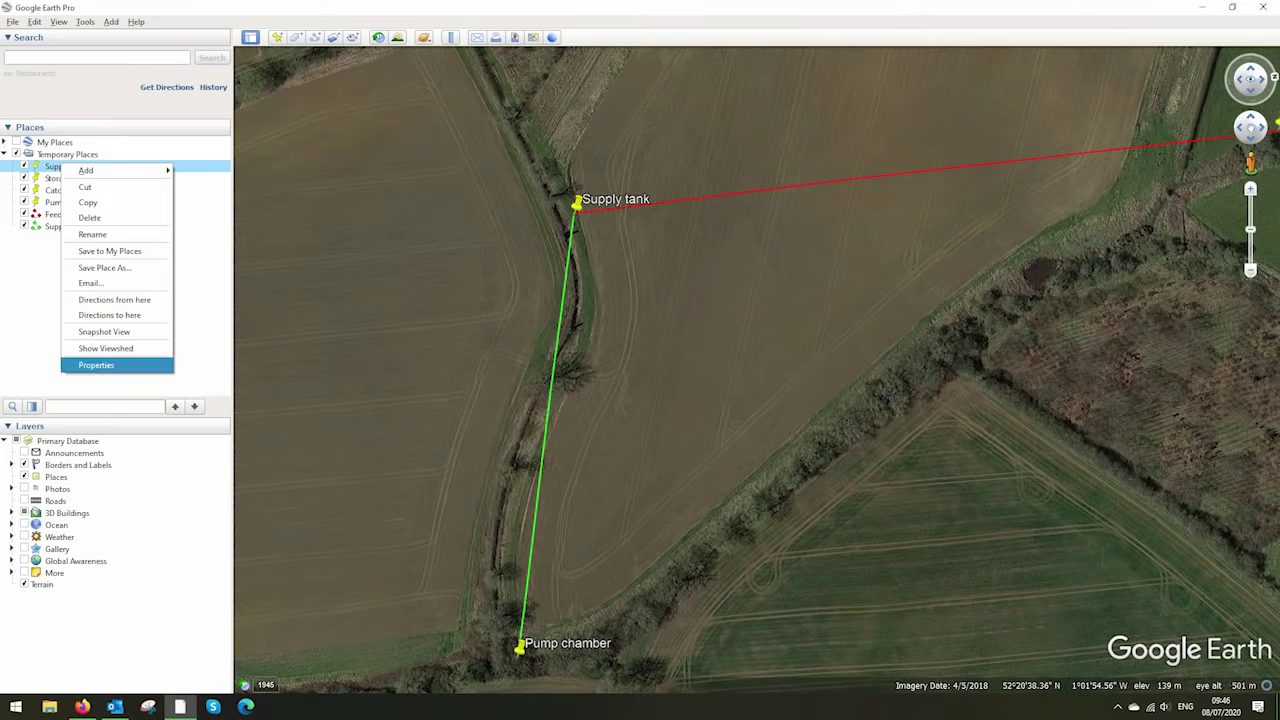
{"action": "left_click", "coordinate": [96, 365]}
{"action": "left_click_drag", "start_coordinate": [582, 194], "coordinate": [557, 371]}
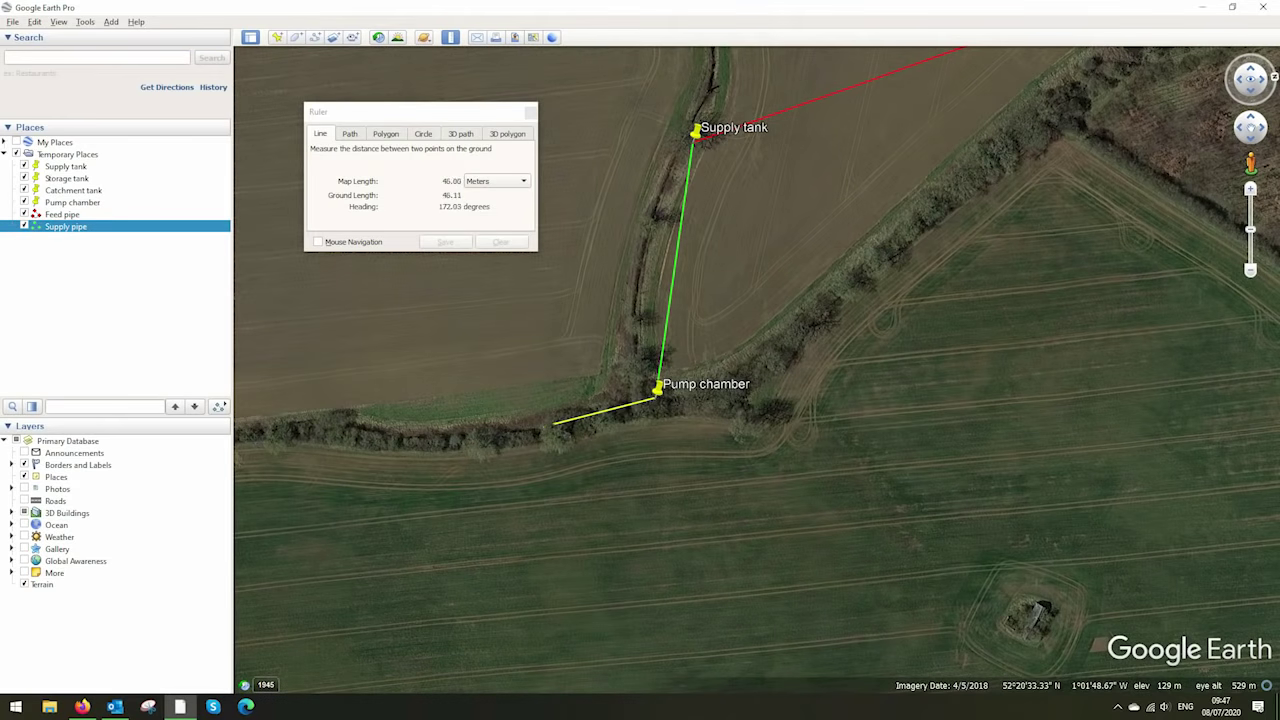
{"action": "left_click", "coordinate": [598, 415]}
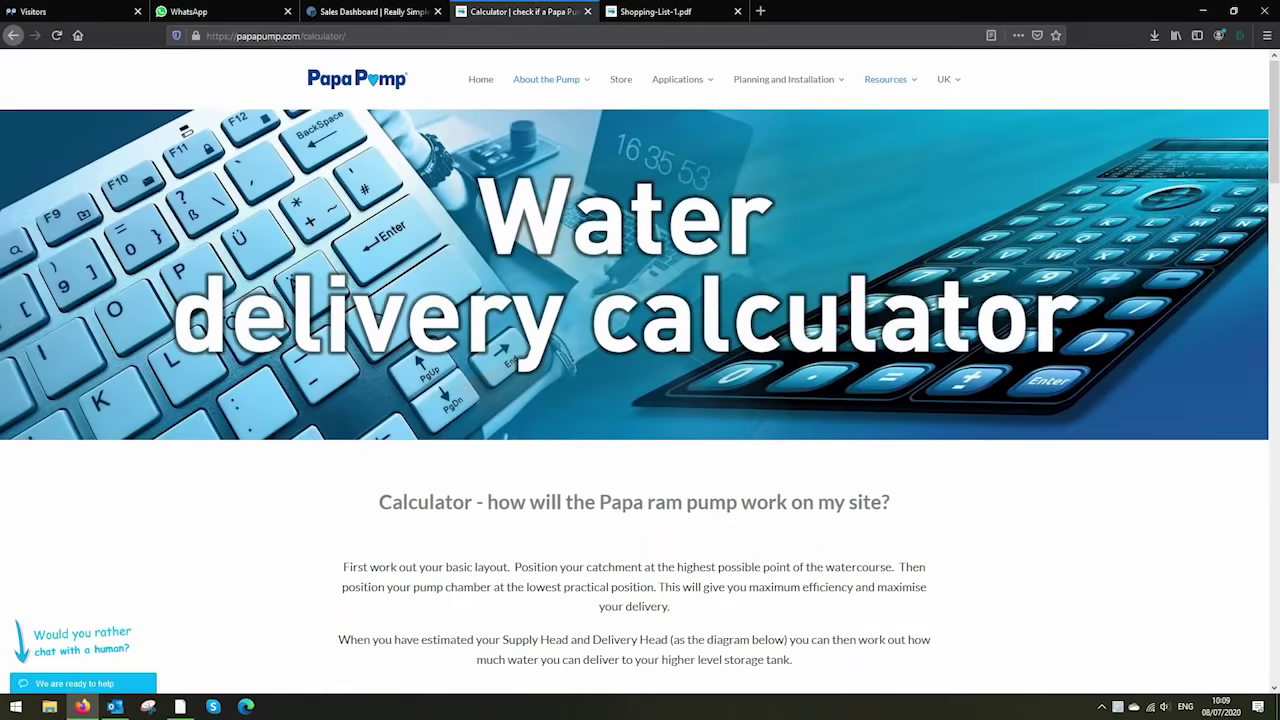
Scroll down to the Water Delivery Calculator and pump Performance Chart.
{"action": "scroll", "coordinate": [640, 376], "scroll_direction": "down", "scroll_amount": 8}
{"action": "scroll", "coordinate": [640, 376], "scroll_direction": "down", "scroll_amount": 6}
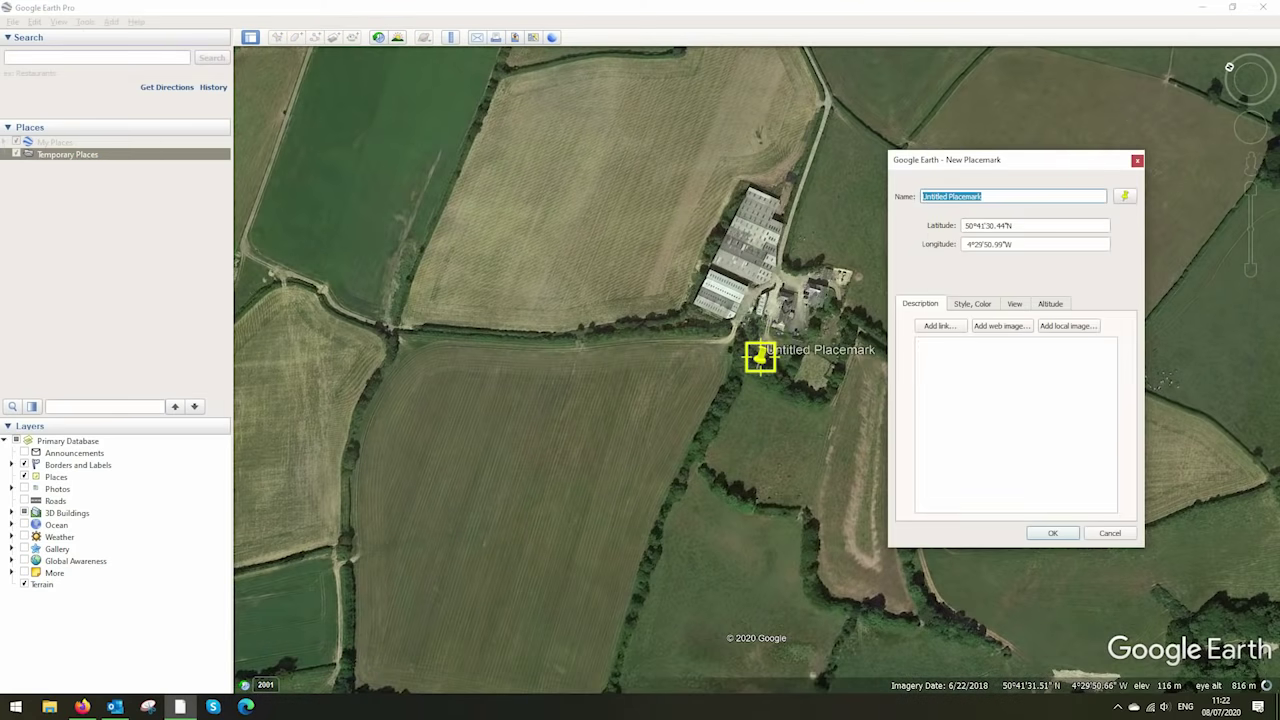
Pin 'Storage tank' on the farm buildings, then start a 'Supply tank + pump chamber' placemark.
{"action": "left_click_drag", "start_coordinate": [760, 356], "coordinate": [793, 250]}
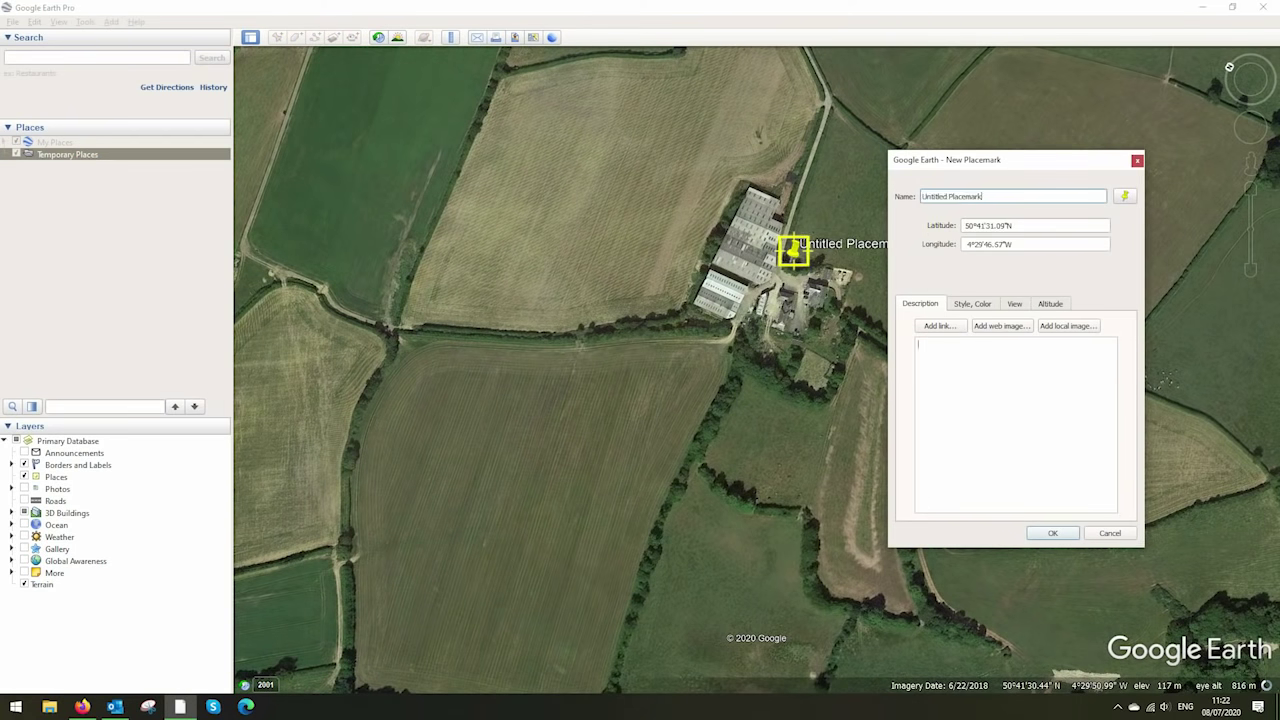
{"action": "type", "text": "St"}
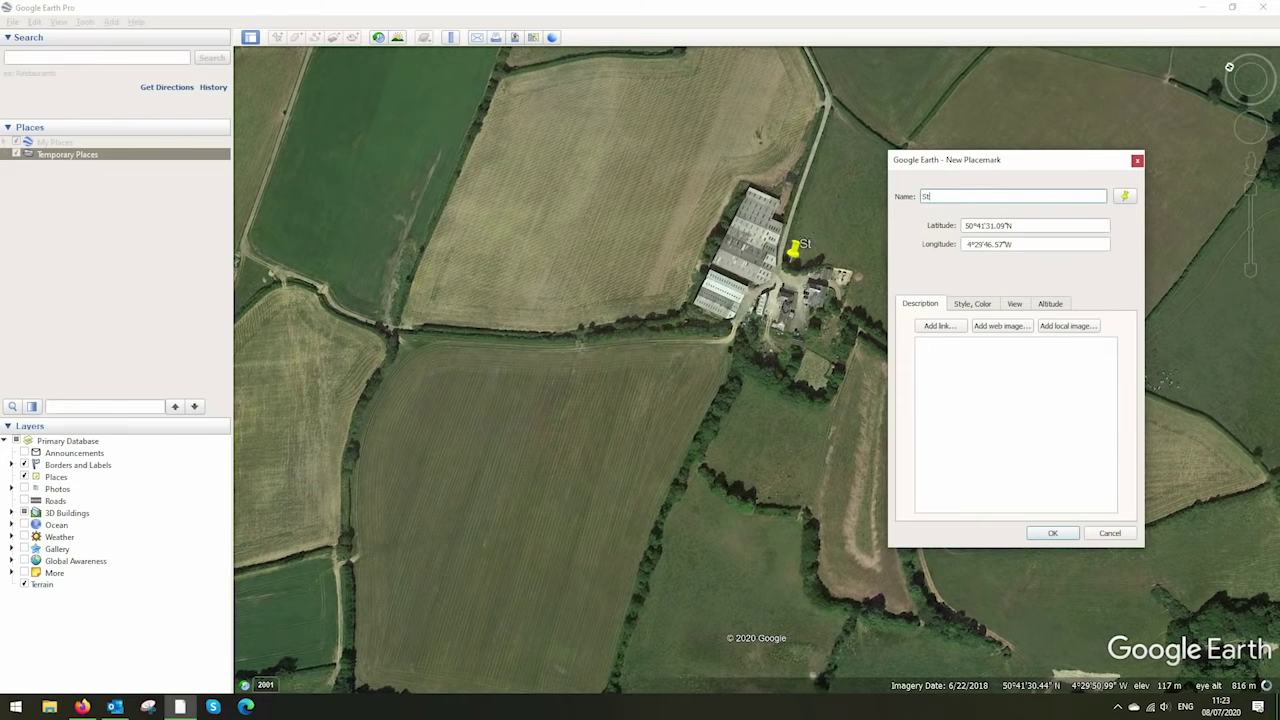
{"action": "type", "text": "orage tank"}
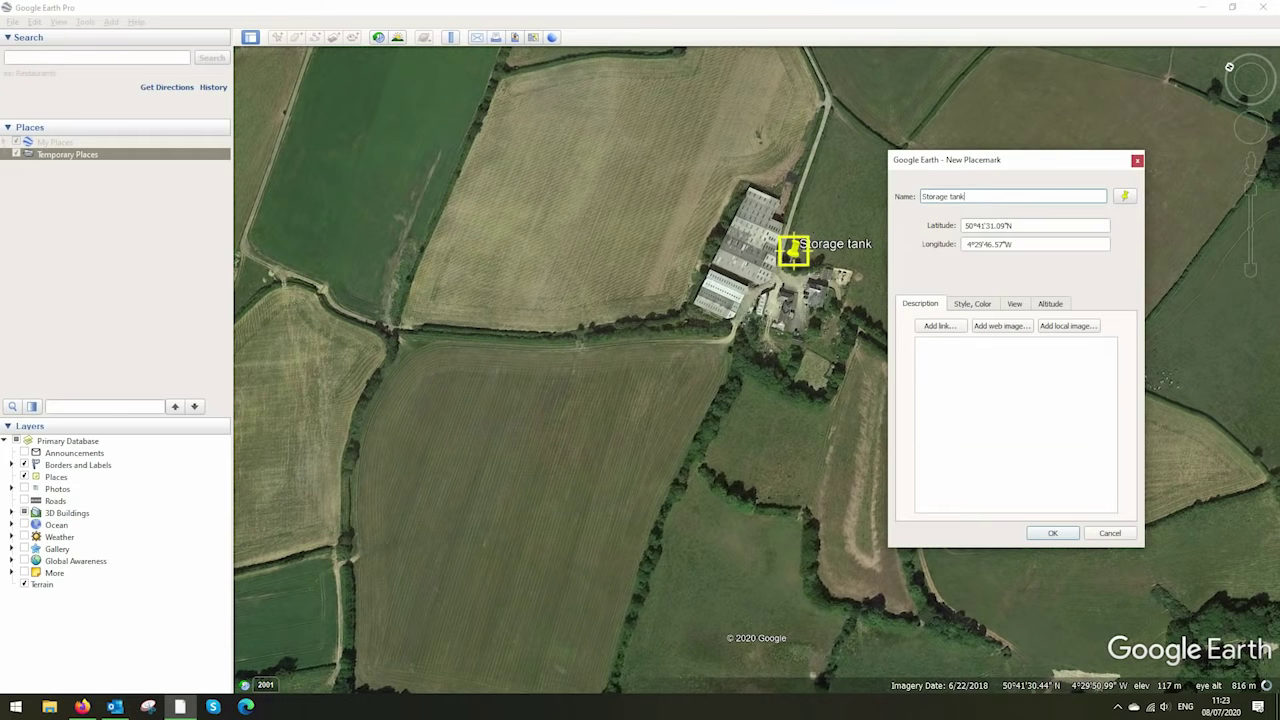
{"action": "key", "text": "Return"}
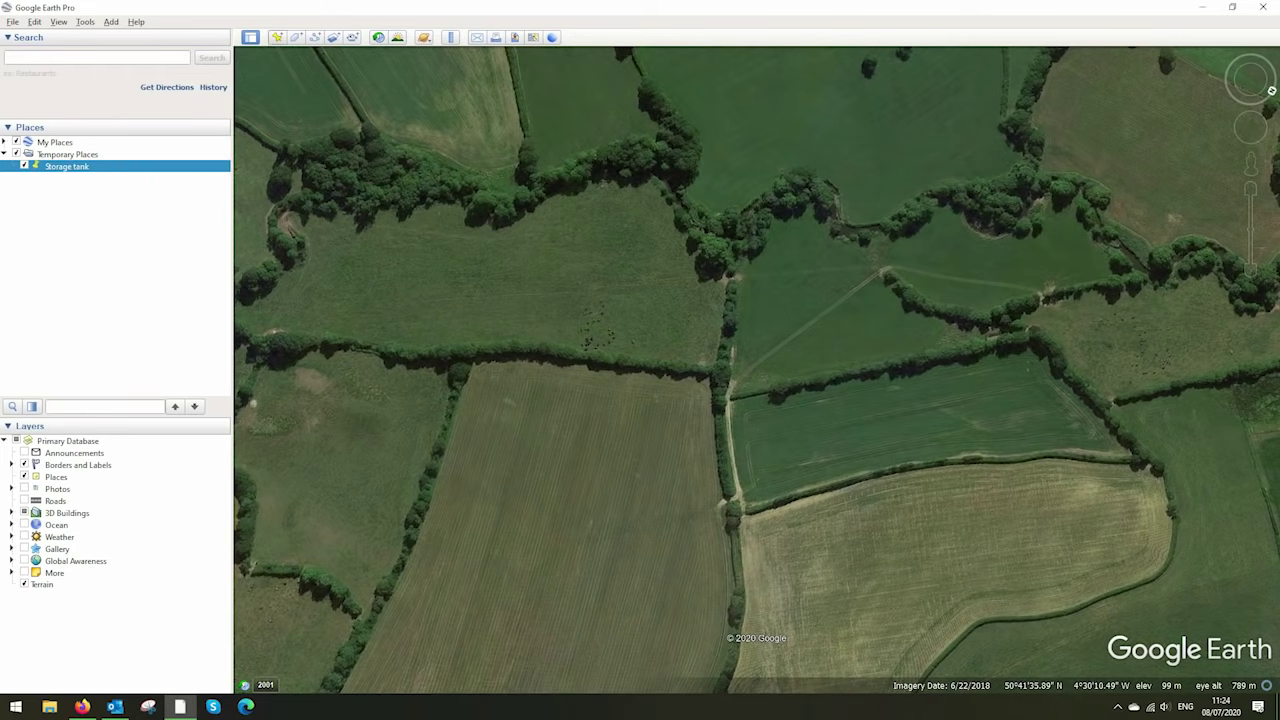
{"action": "key", "text": "ctrl+shift+p"}
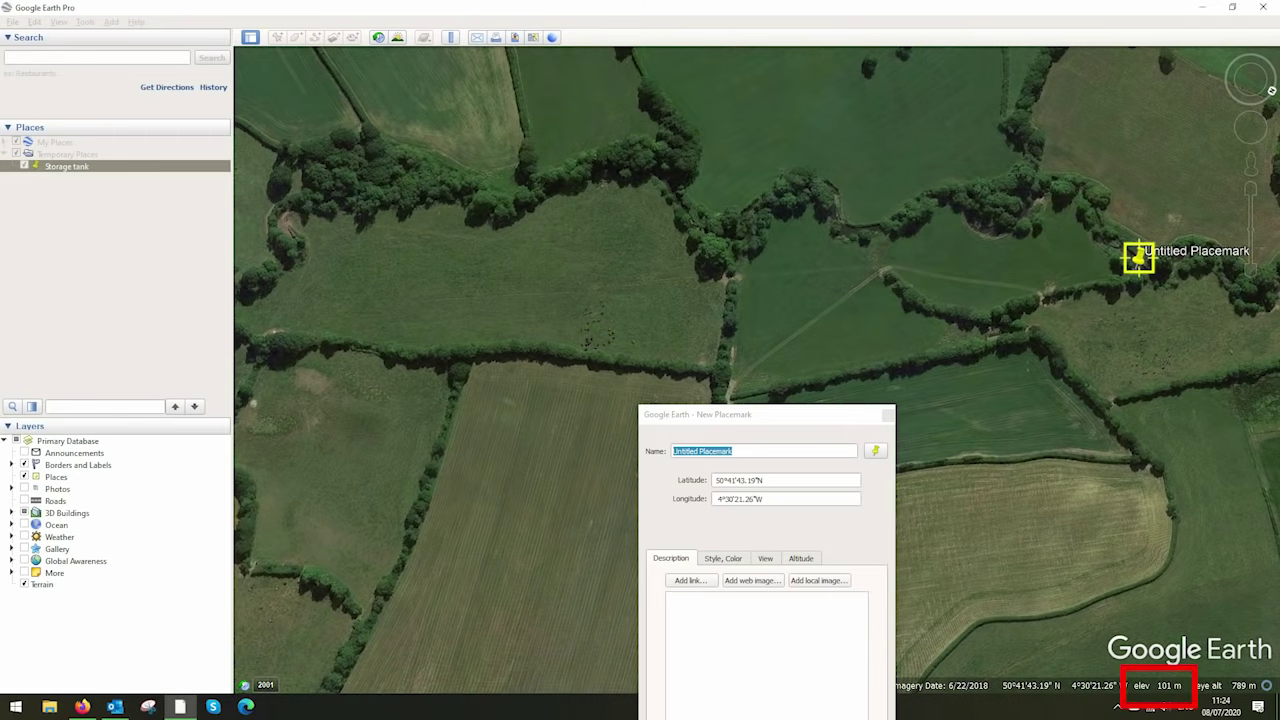
{"action": "type", "text": "Supply"}
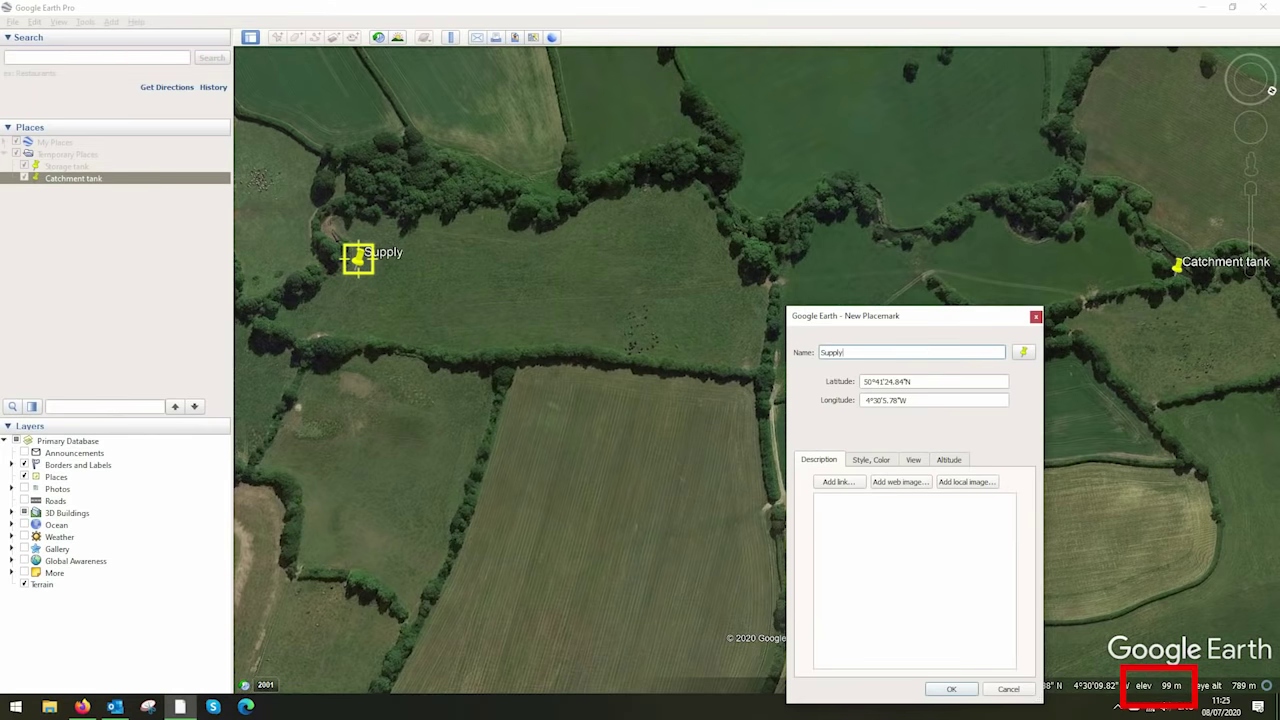
{"action": "type", "text": " tank + pump chamber"}
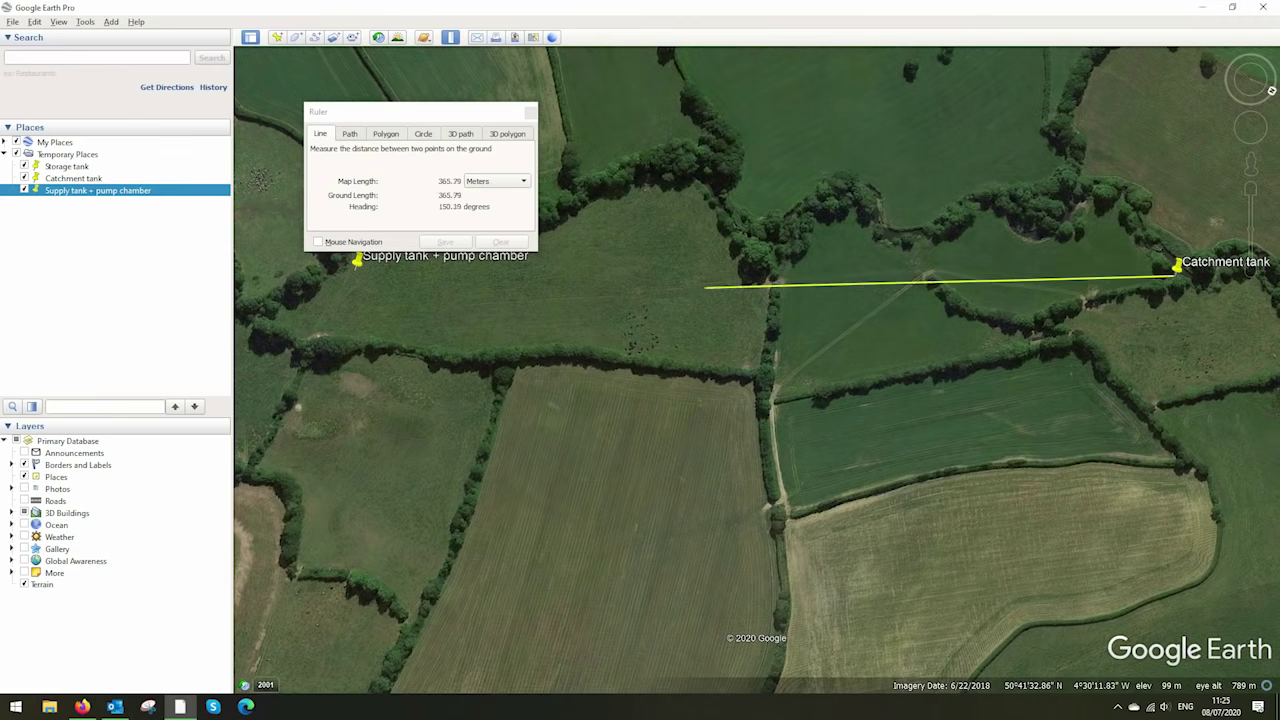
End the feed path at Supply tank + pump chamber and name it 'feed pipe'.
{"action": "left_click", "coordinate": [455, 242]}
{"action": "type", "text": "feed pipe"}
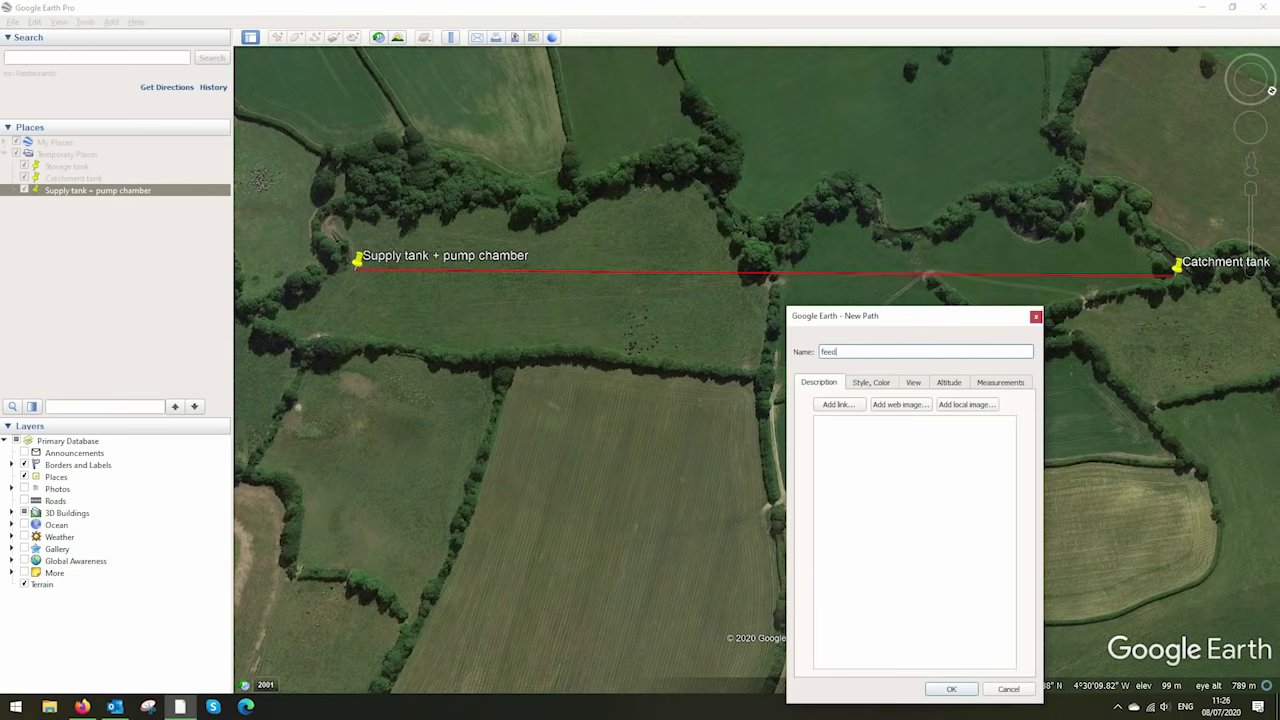